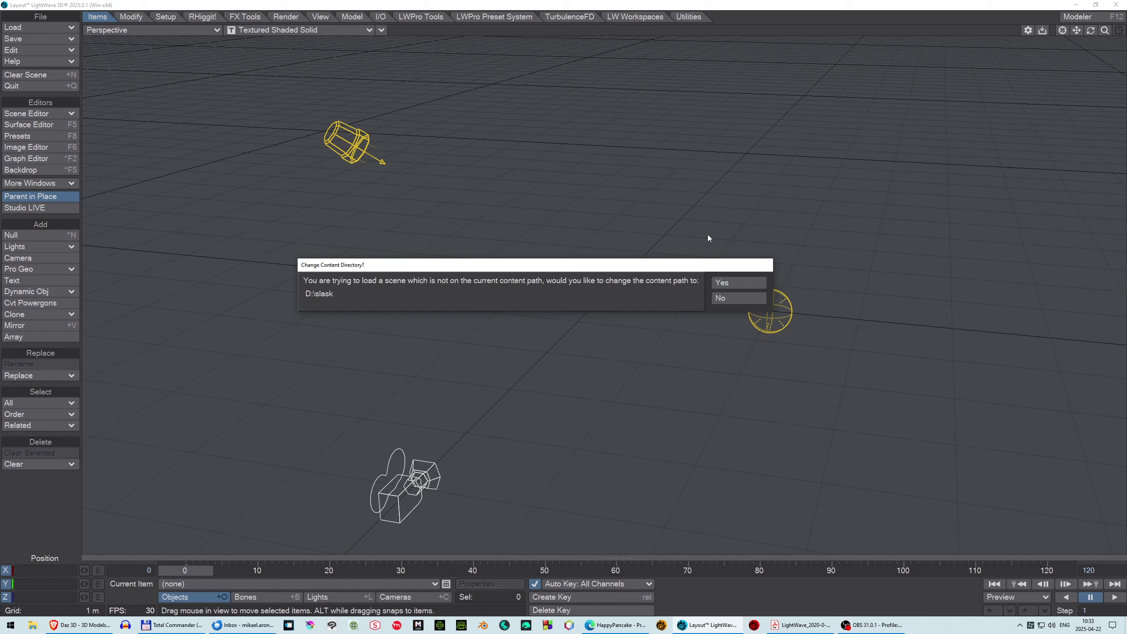
# Step: Import the FBX character with Bake Rotations and Maya Style Joints, declining the content directory change
pyautogui.click(738, 300)
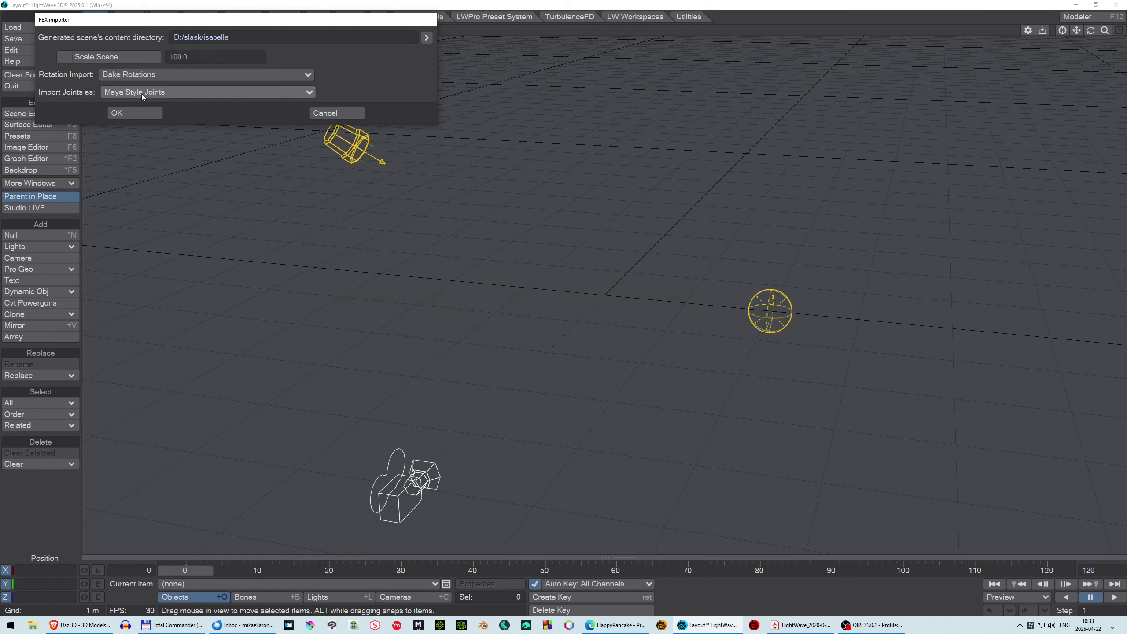
pyautogui.click(142, 113)
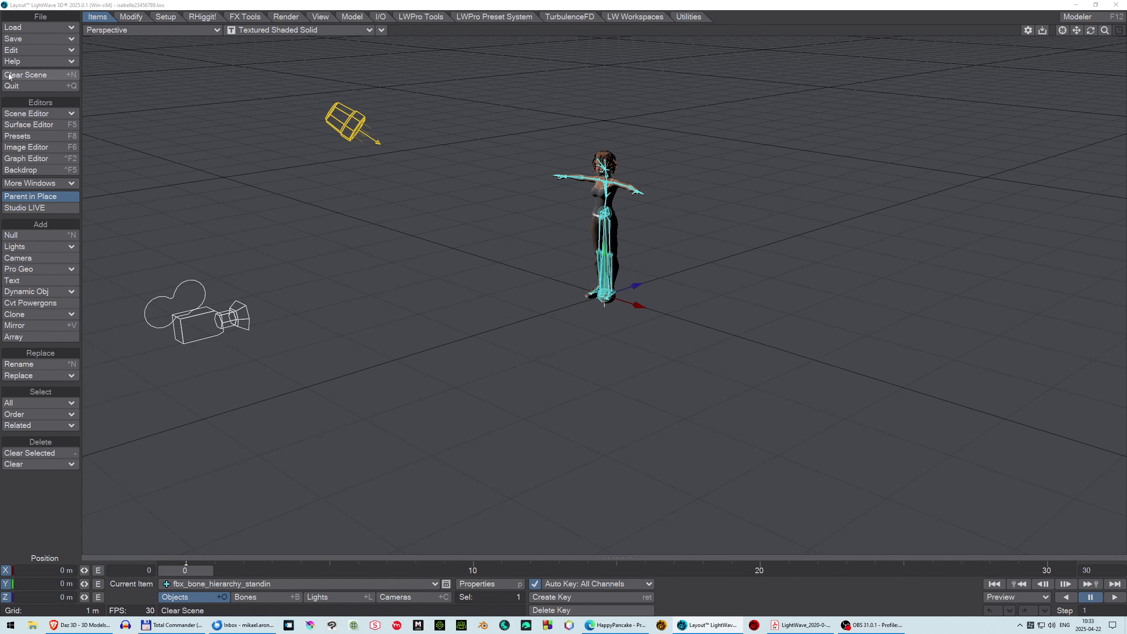
# Step: Frame the character's left hand in the Top view and select the lIndex1 bone for rotation
pyautogui.click(139, 36)
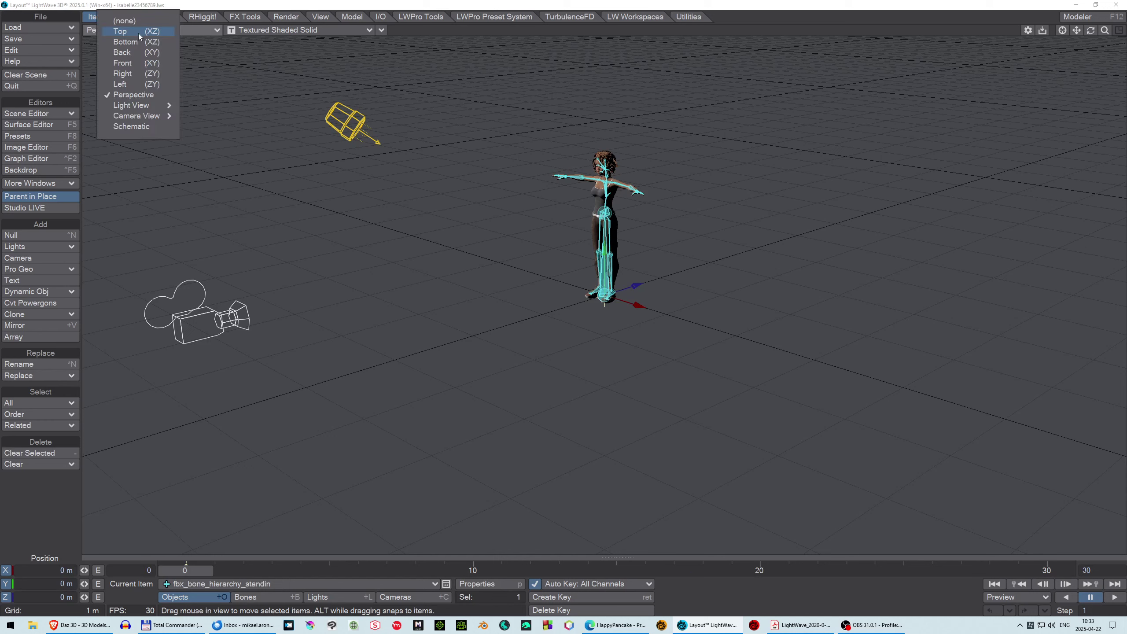
pyautogui.click(125, 34)
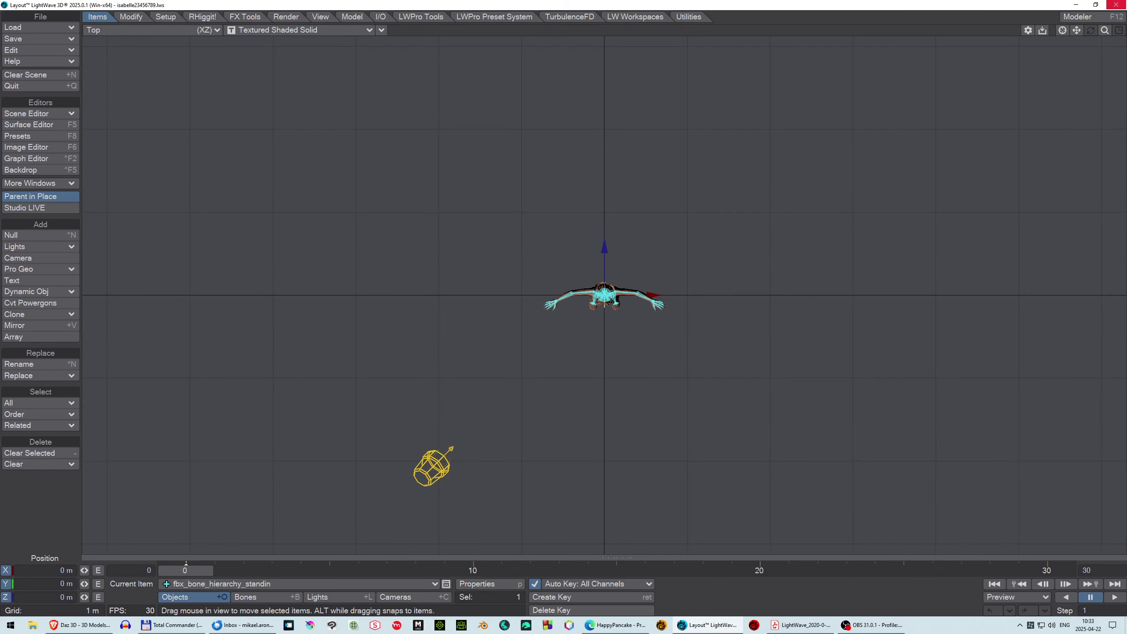
pyautogui.moveTo(1104, 30); pyautogui.dragTo(1081, 22)
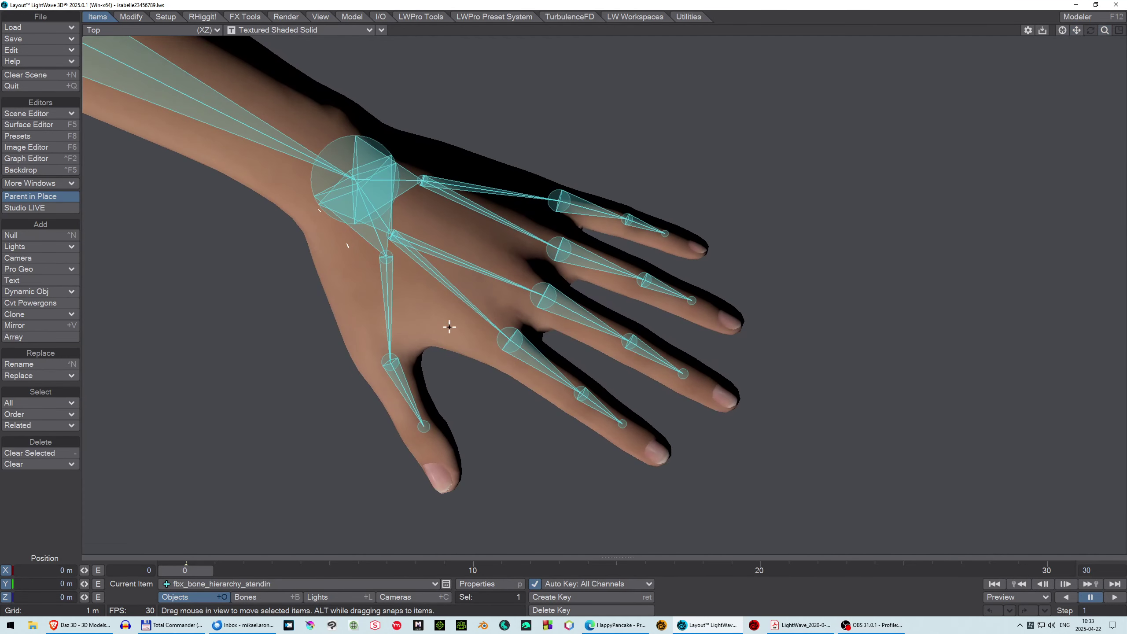
pyautogui.click(508, 335)
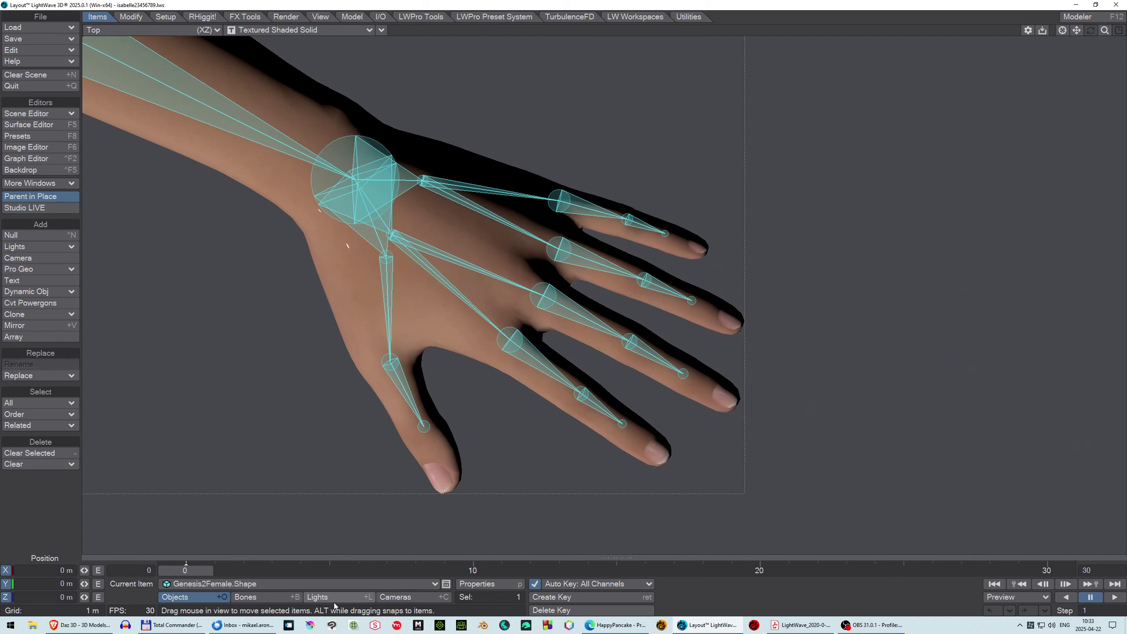
pyautogui.click(251, 600)
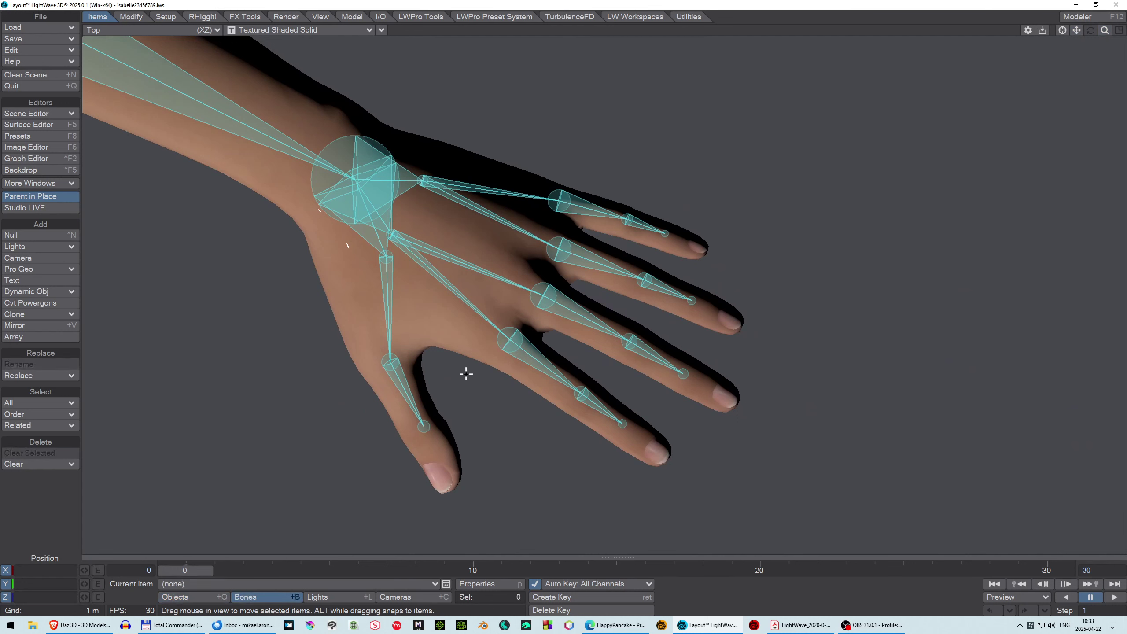
pyautogui.click(508, 331)
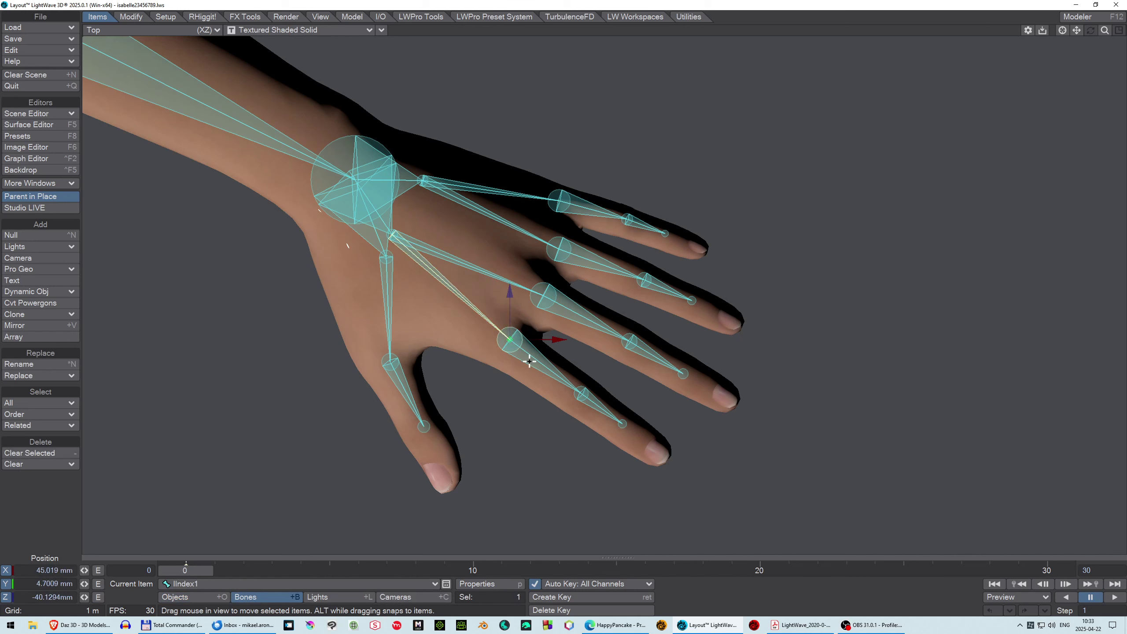
pyautogui.press('y')
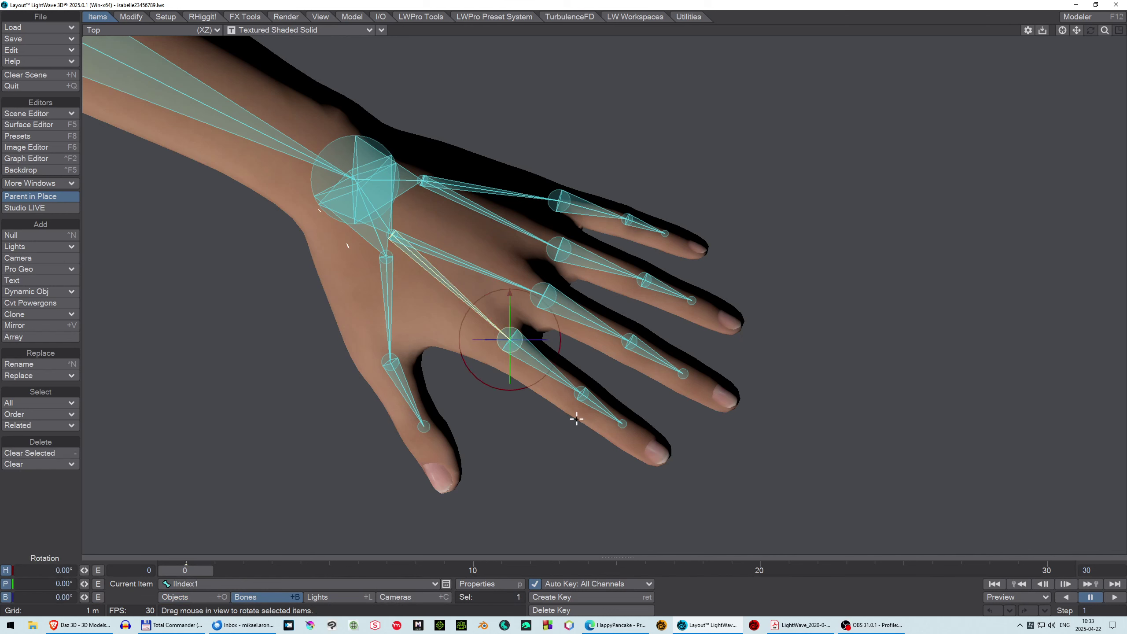
pyautogui.click(579, 390)
pyautogui.click(510, 333)
# Step: In the Scene Editor, select all the left hand bones from lHand through lPinky3
pyautogui.hotkey('ctrl', 'F1')
pyautogui.moveTo(887, 22)
pyautogui.mouseDown()
pyautogui.moveTo(872, 23)
pyautogui.moveTo(887, 14)
pyautogui.mouseUp()
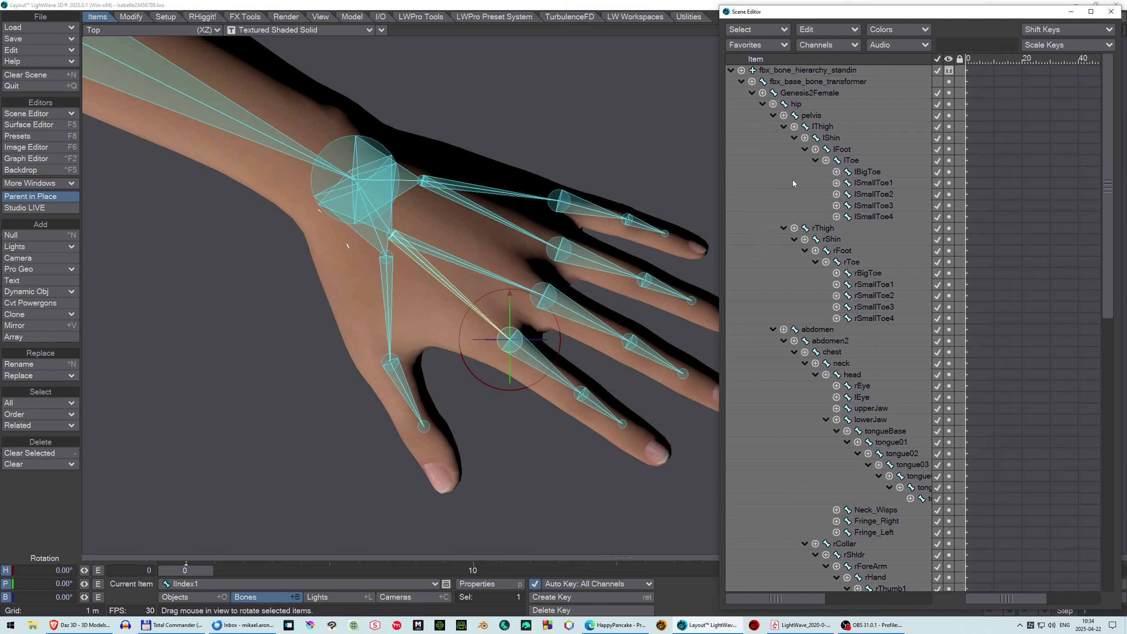
pyautogui.scroll(-12, 793, 180)
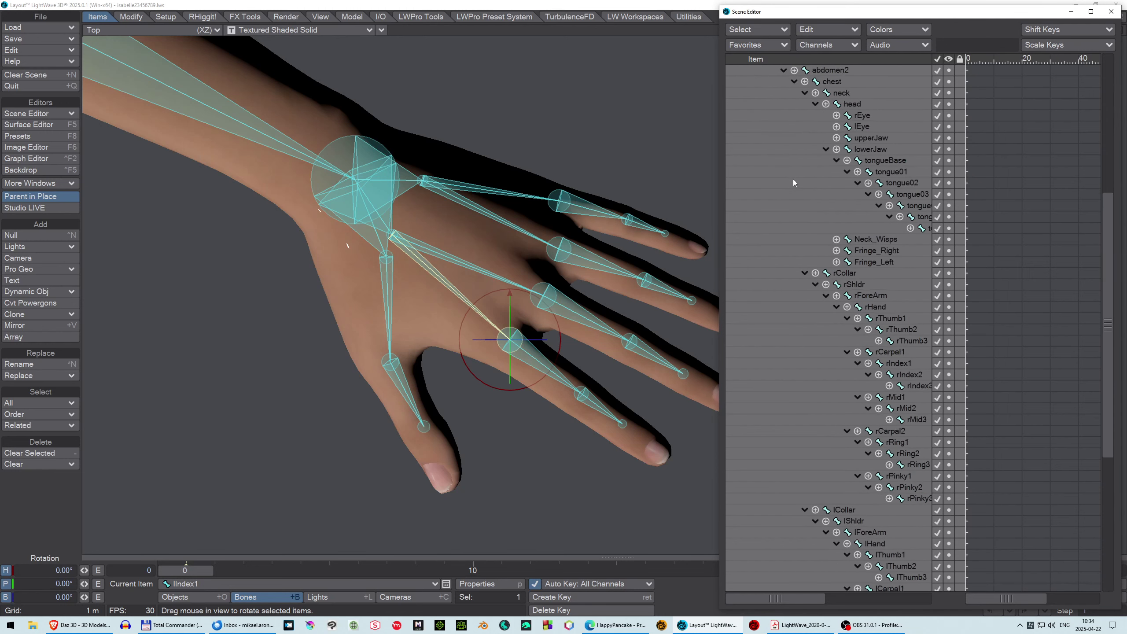
pyautogui.scroll(-1, 793, 184)
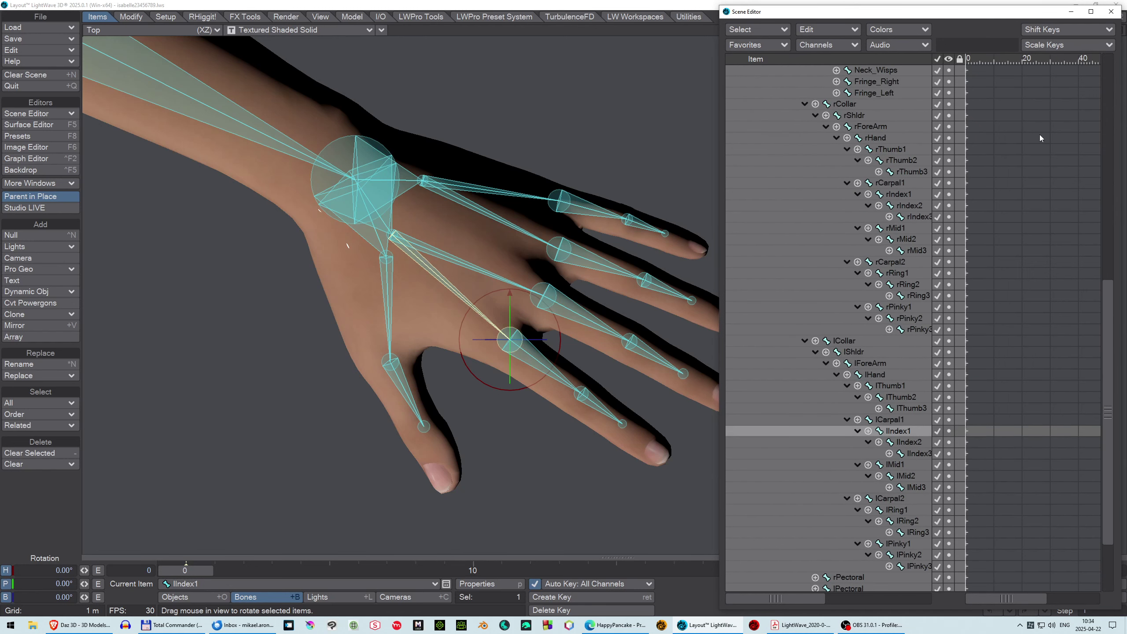
pyautogui.scroll(-2, 873, 209)
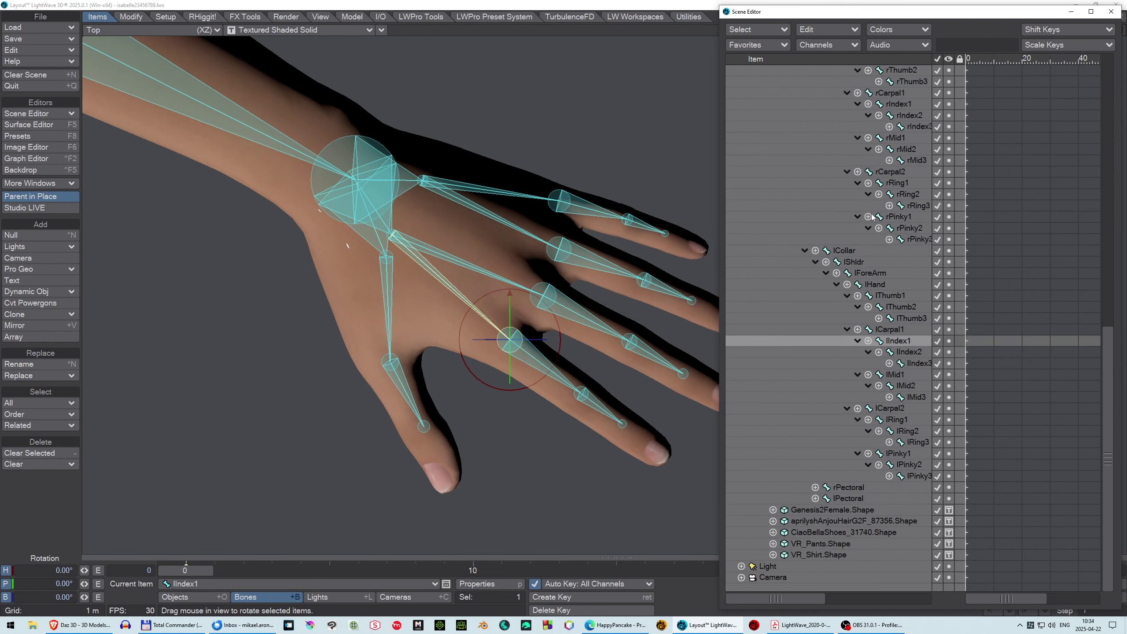
pyautogui.click(868, 286)
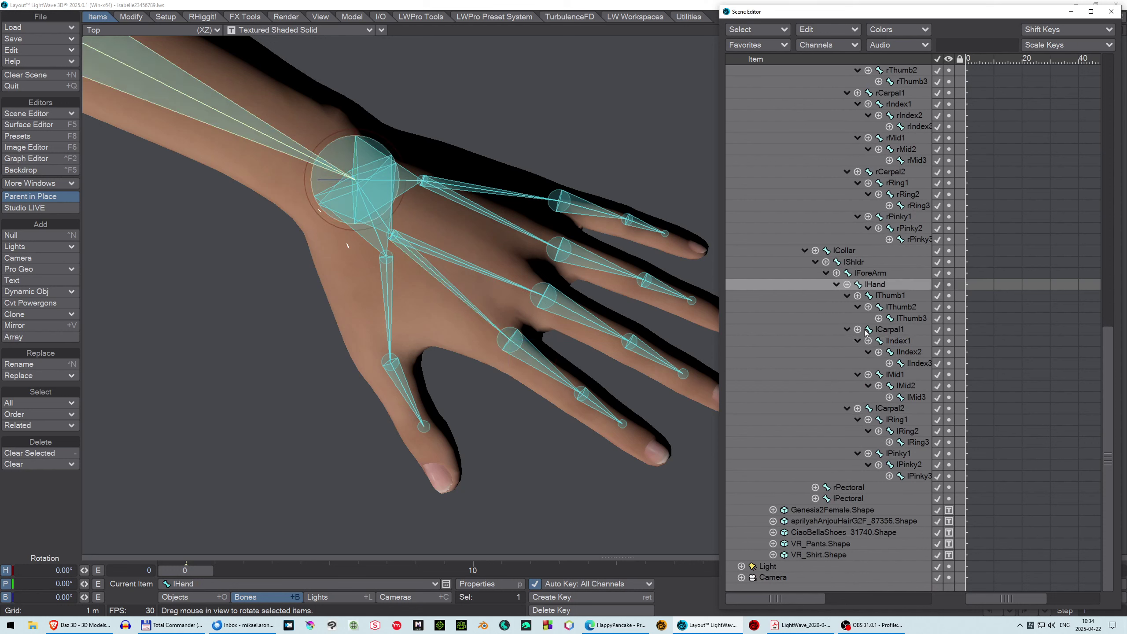
pyautogui.keyDown('shift'); pyautogui.click(914, 477); pyautogui.keyUp('shift')
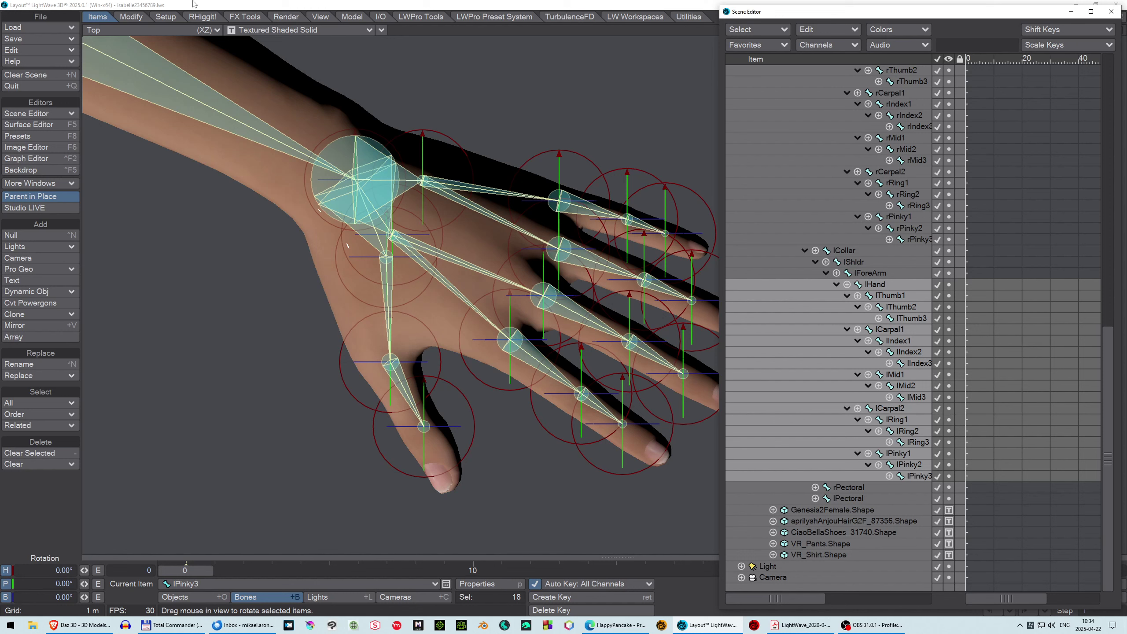
# Step: Run Orient Hierarchy from the RHiggit Rigging Toolbox on the selected hand bones, with Bank As set to Current
pyautogui.click(204, 18)
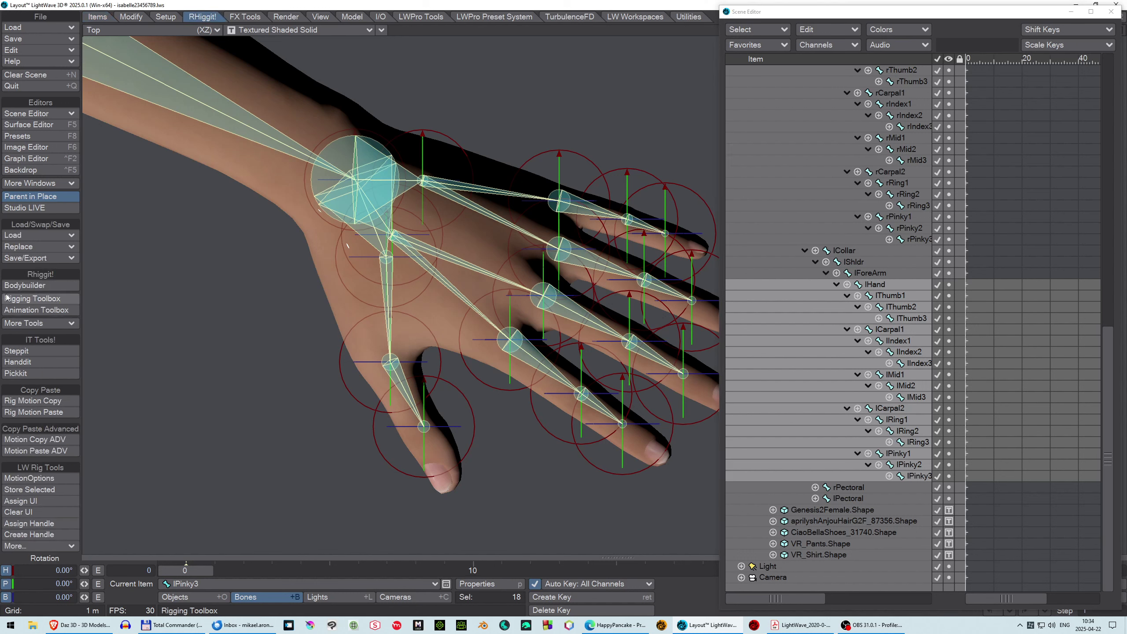
pyautogui.click(26, 299)
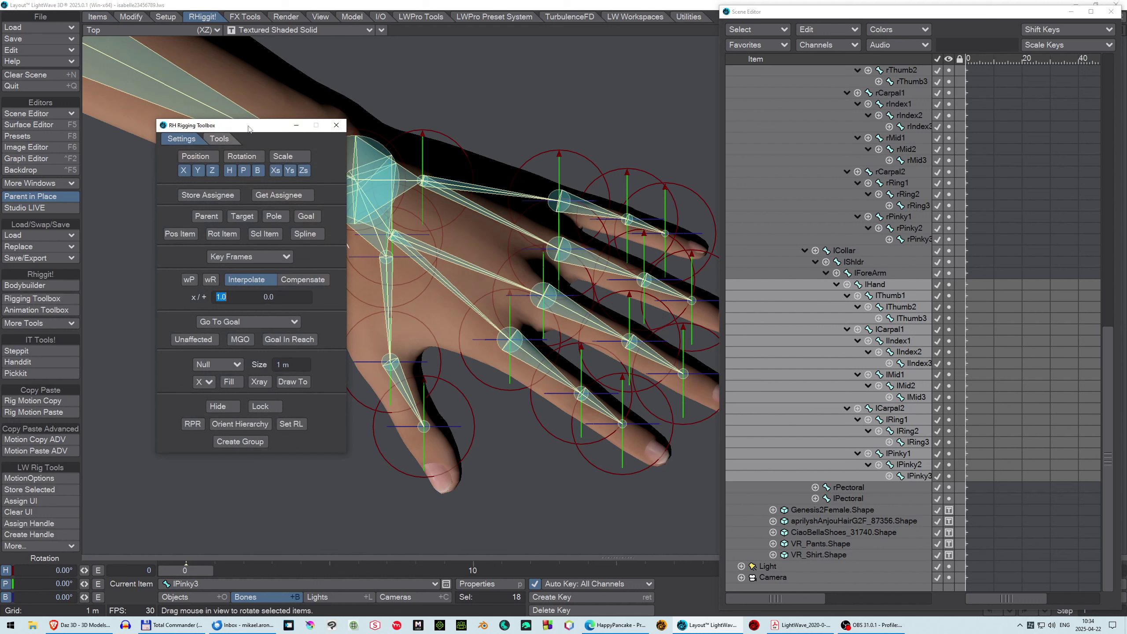
pyautogui.moveTo(248, 129); pyautogui.dragTo(192, 150)
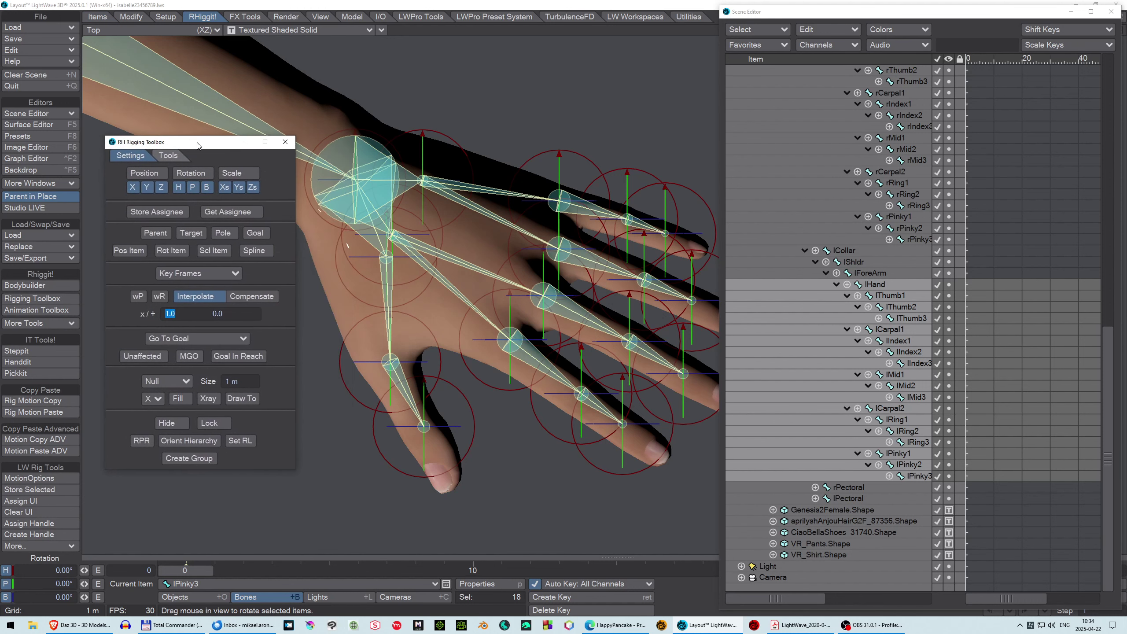
pyautogui.click(172, 445)
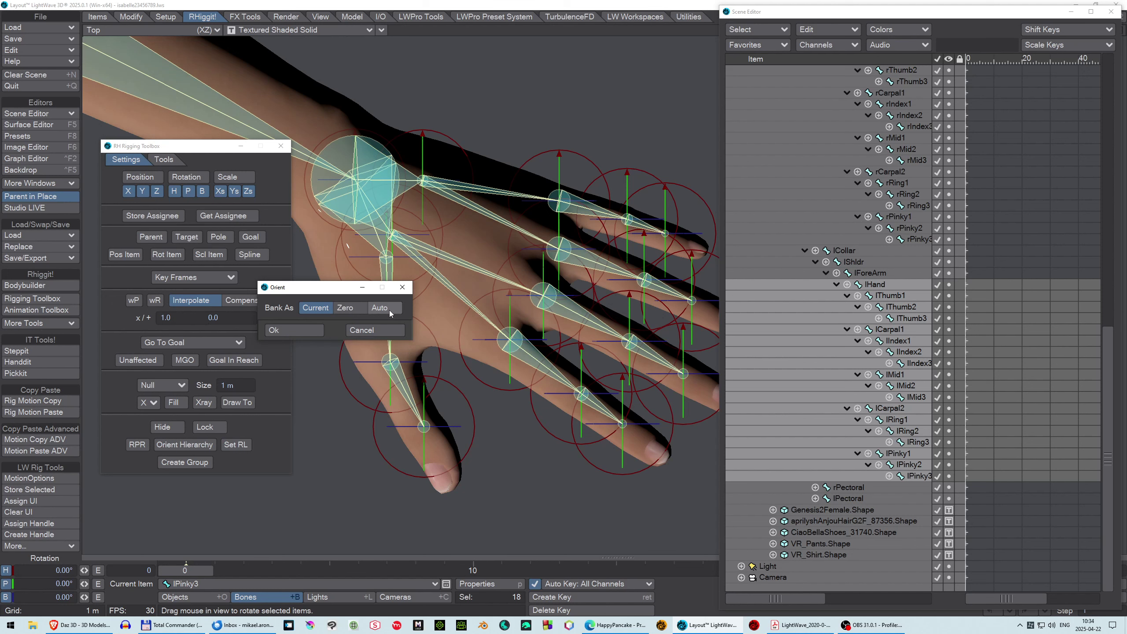
pyautogui.click(294, 333)
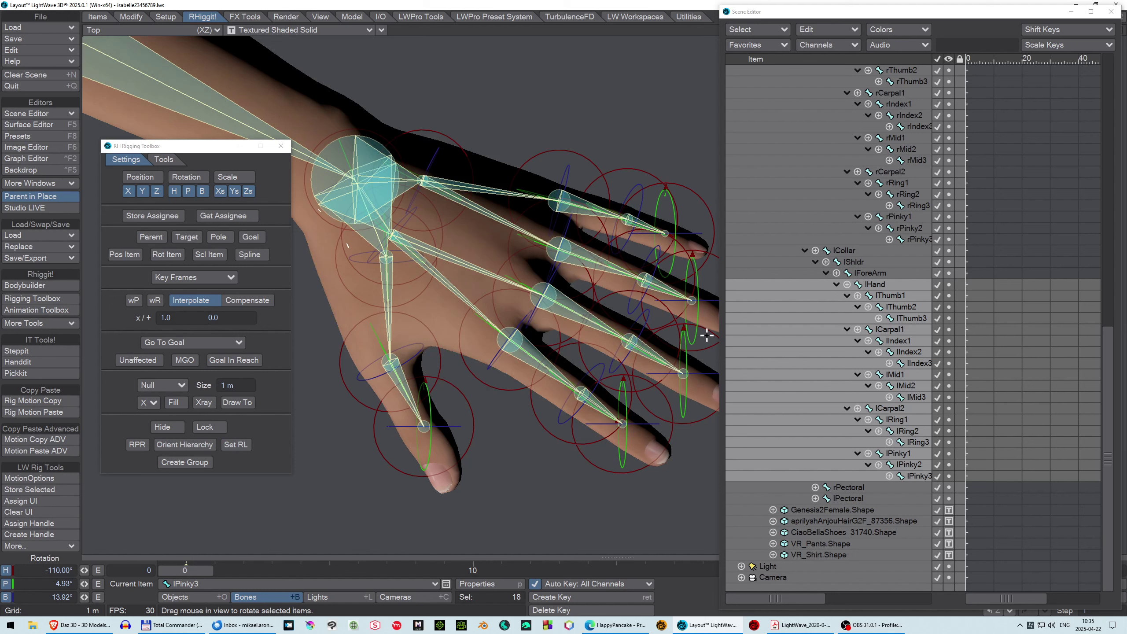
# Step: Close the Scene Editor and the Rigging Toolbox and clear the multiple bone selection
pyautogui.moveTo(968, 17); pyautogui.dragTo(1126, 20)
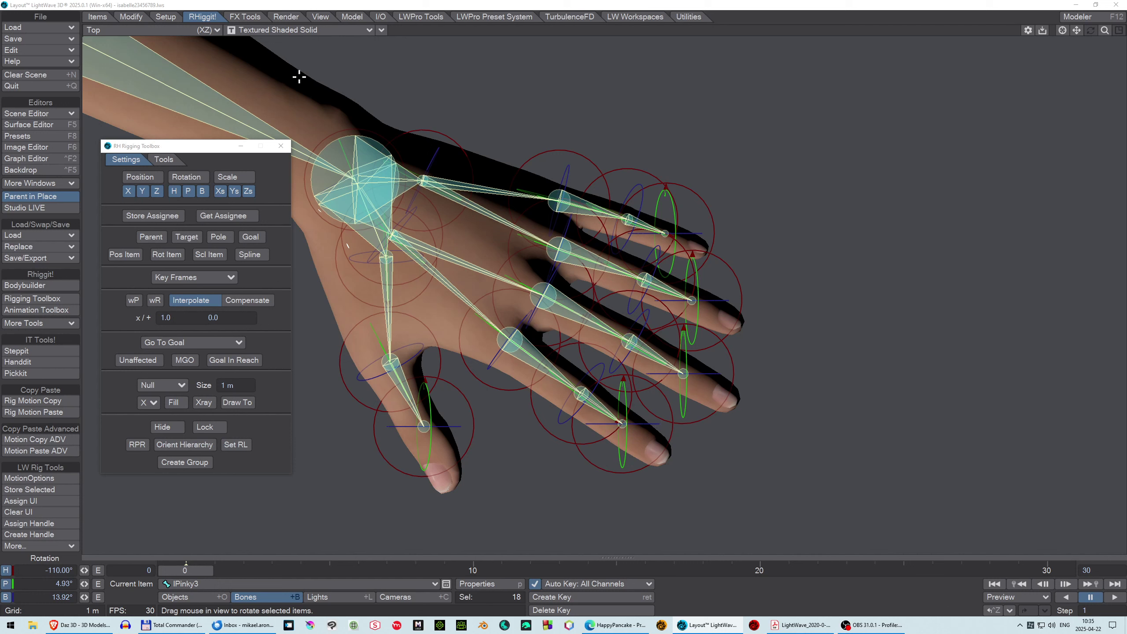
pyautogui.click(281, 145)
pyautogui.click(837, 113)
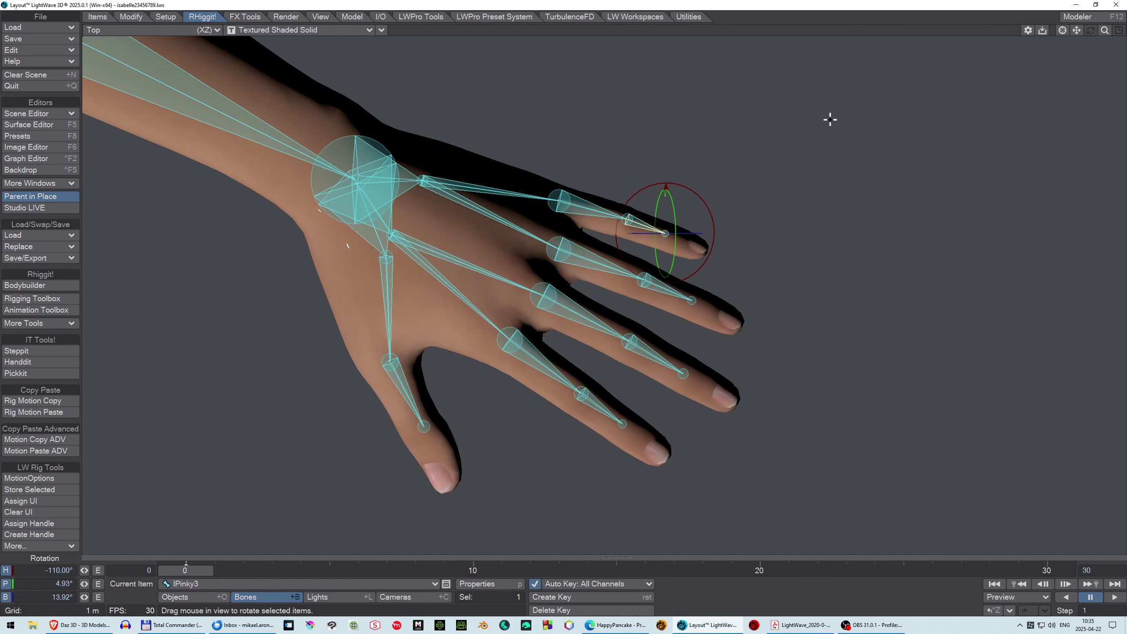
# Step: Adjust the pitch of the left hand's first finger bones: lIndex1 to about 28.35°, lMid1 8.76°, lPinky1 5.03°, and lRing1 slightly
pyautogui.click(505, 335)
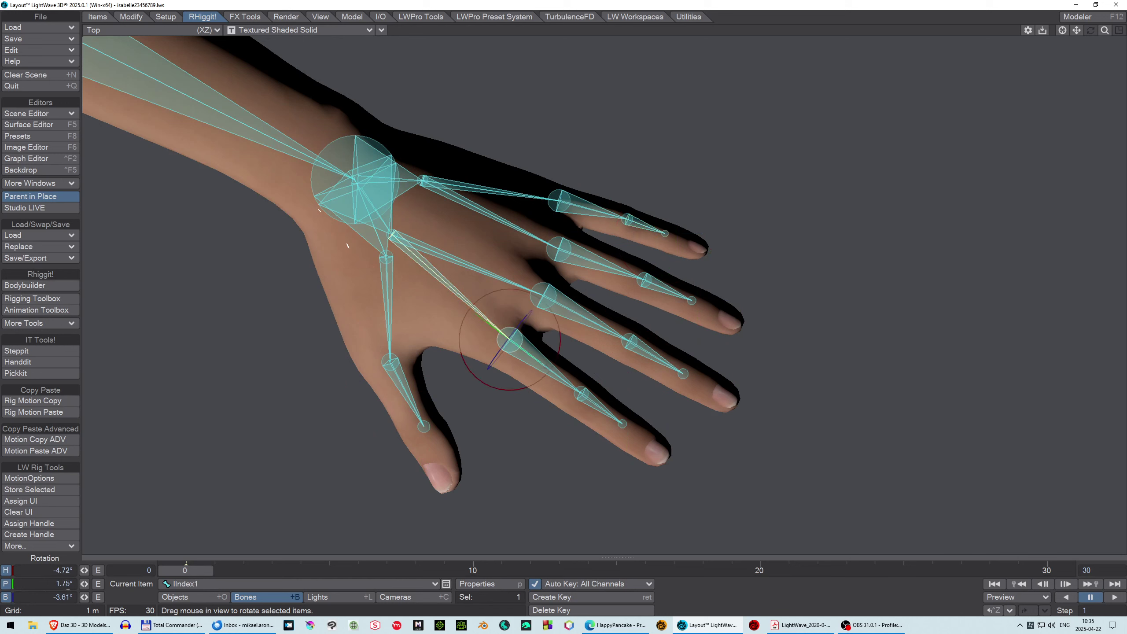
pyautogui.moveTo(84, 584)
pyautogui.mouseDown()
pyautogui.moveTo(146, 584)
pyautogui.moveTo(84, 586)
pyautogui.mouseUp()
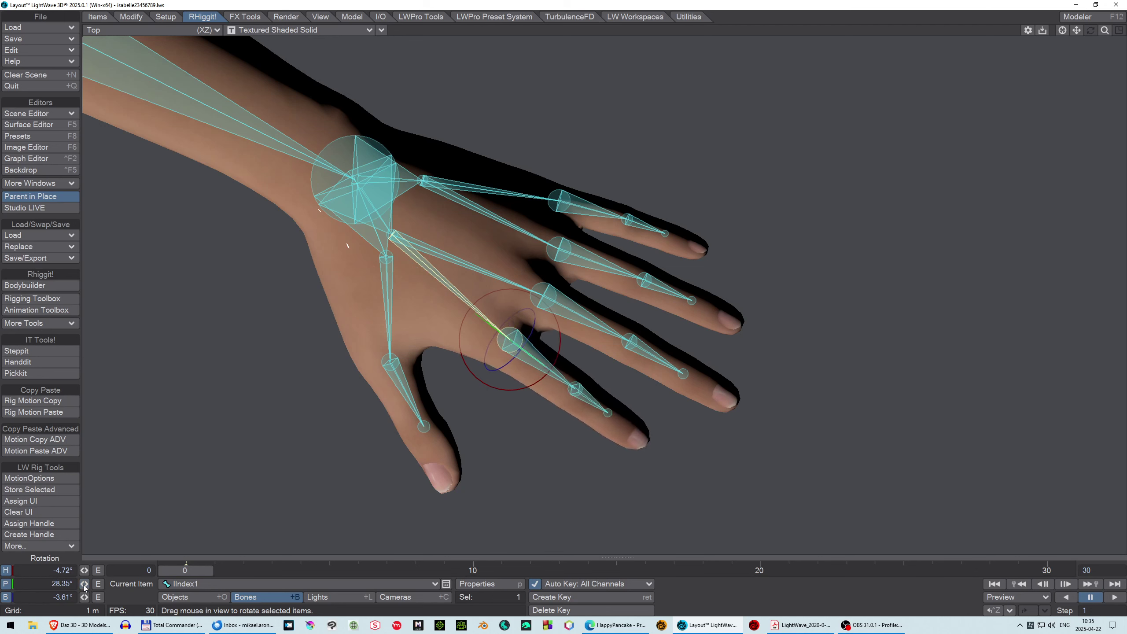
pyautogui.click(537, 291)
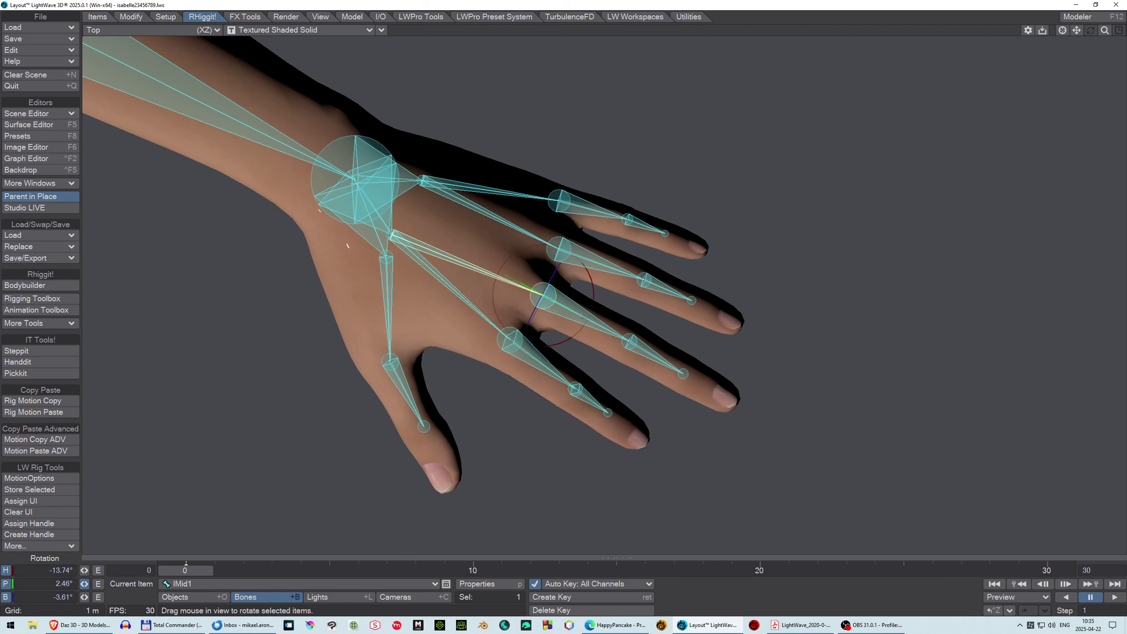
pyautogui.moveTo(84, 584); pyautogui.dragTo(86, 584)
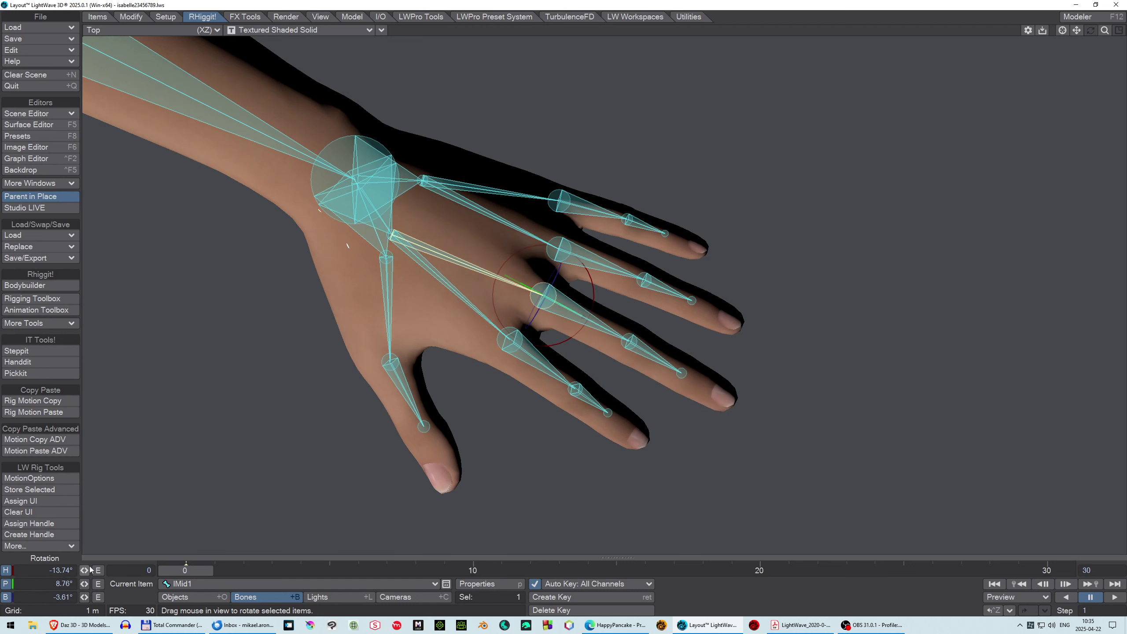
pyautogui.click(555, 245)
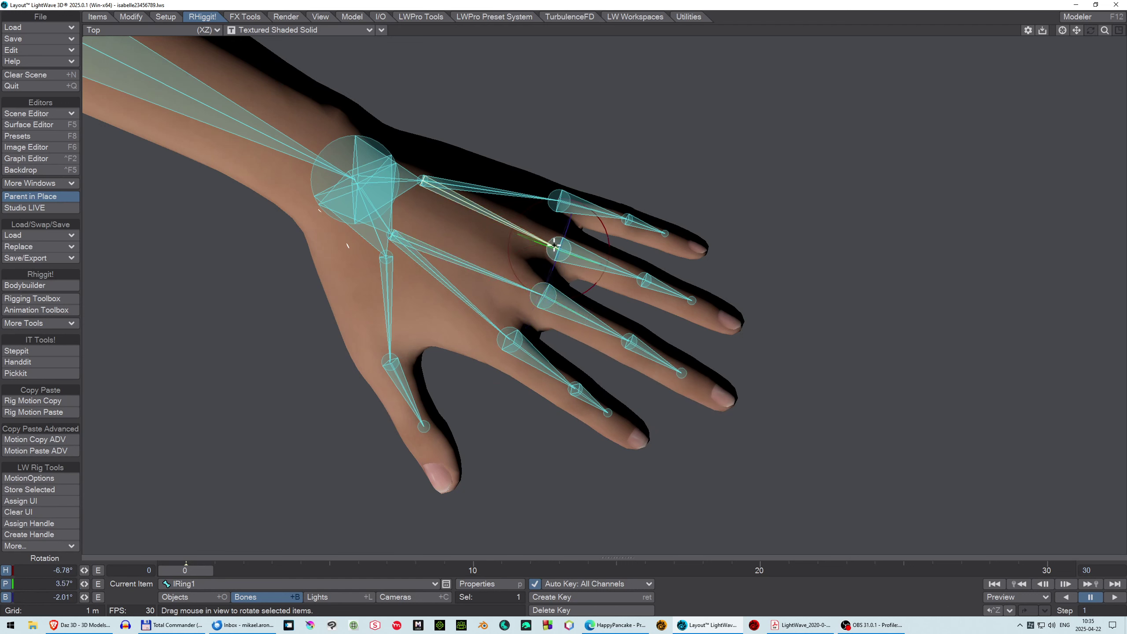
pyautogui.moveTo(84, 584)
pyautogui.mouseDown()
pyautogui.moveTo(71, 584)
pyautogui.moveTo(89, 584)
pyautogui.mouseUp()
pyautogui.click(564, 198)
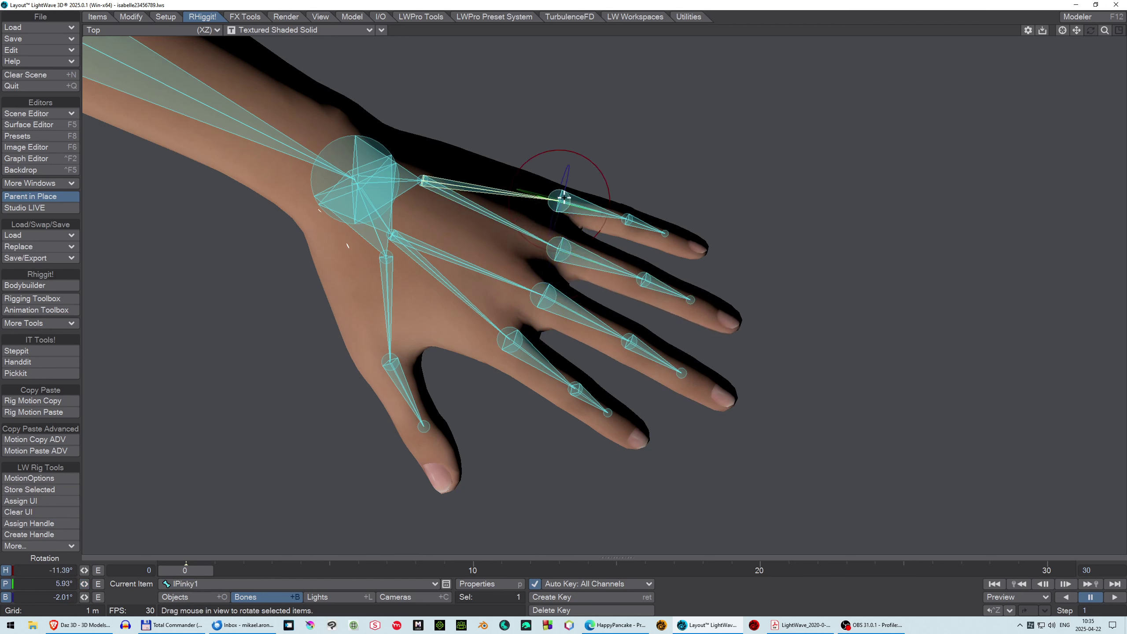
pyautogui.moveTo(84, 583)
pyautogui.mouseDown()
pyautogui.moveTo(73, 584)
pyautogui.moveTo(84, 585)
pyautogui.mouseUp()
# Step: Show the left hand in Perspective and curl the thumb by setting heading to about -37.51° on lThumb2 and -175.38° on lThumb3
pyautogui.click(106, 32)
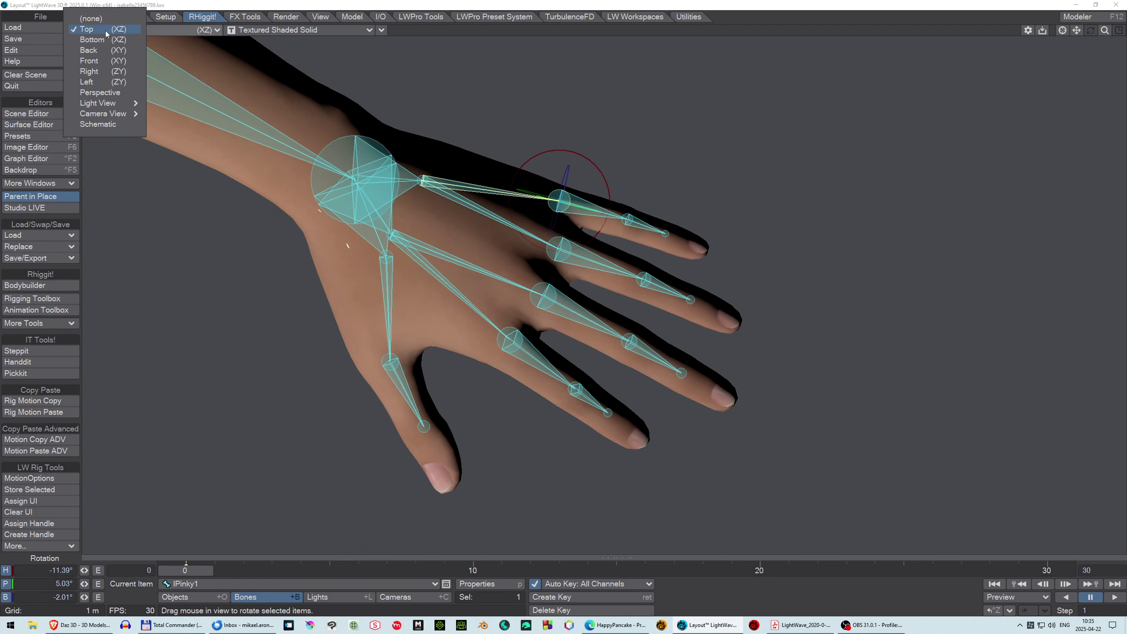
pyautogui.click(113, 93)
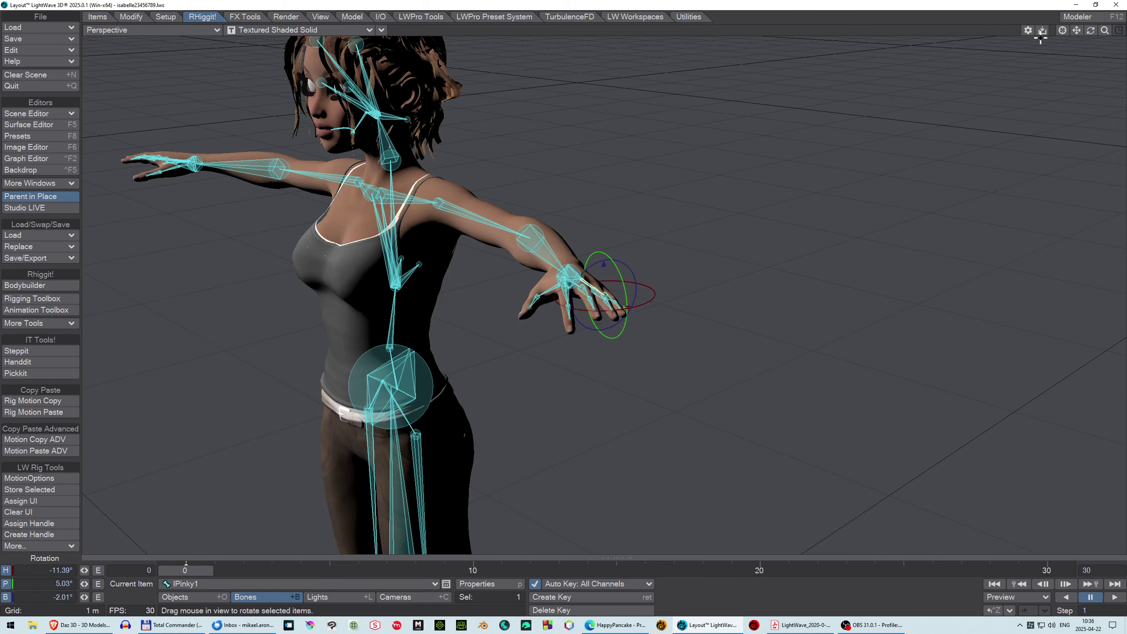
pyautogui.moveTo(1104, 30); pyautogui.dragTo(1060, 37)
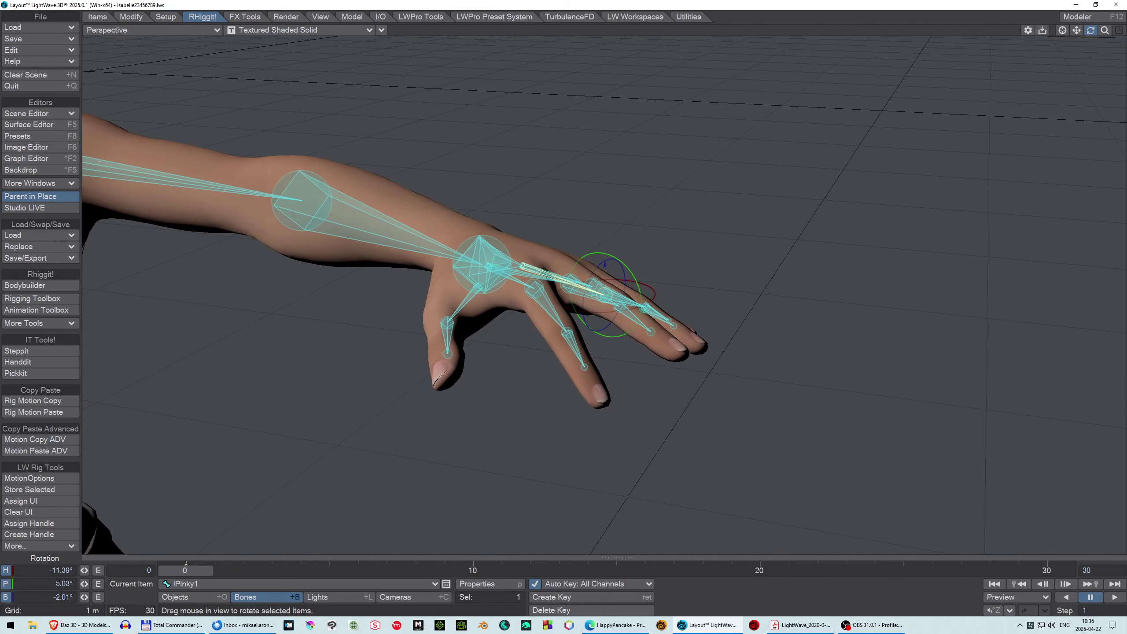
pyautogui.click(446, 320)
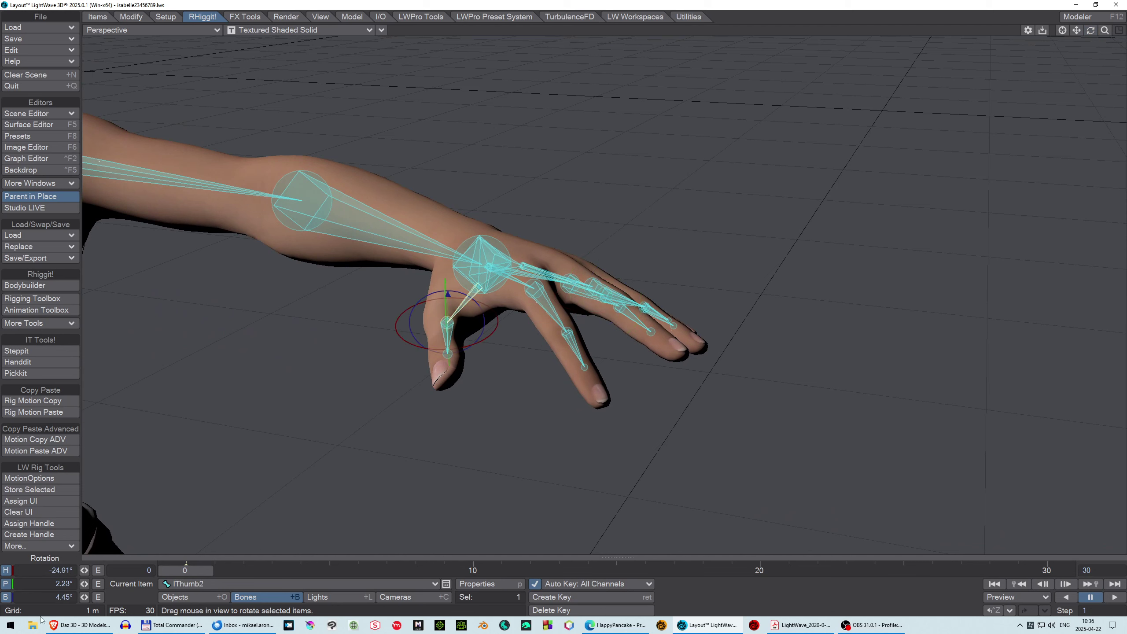
pyautogui.moveTo(84, 570); pyautogui.dragTo(141, 570)
pyautogui.moveTo(448, 329); pyautogui.dragTo(456, 329)
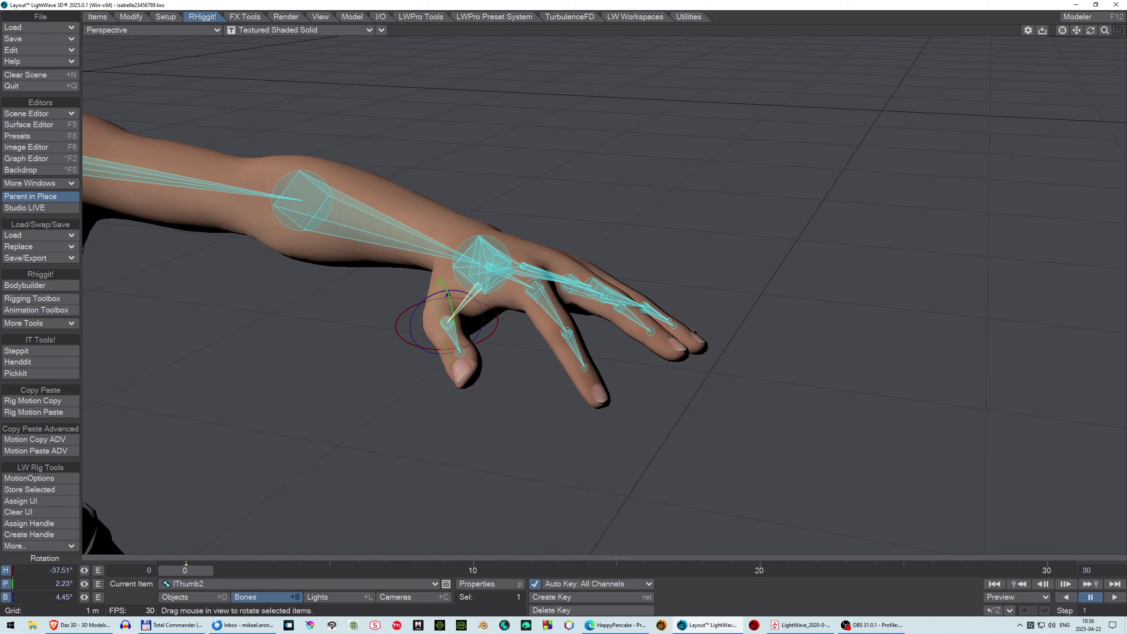
pyautogui.press('Down')
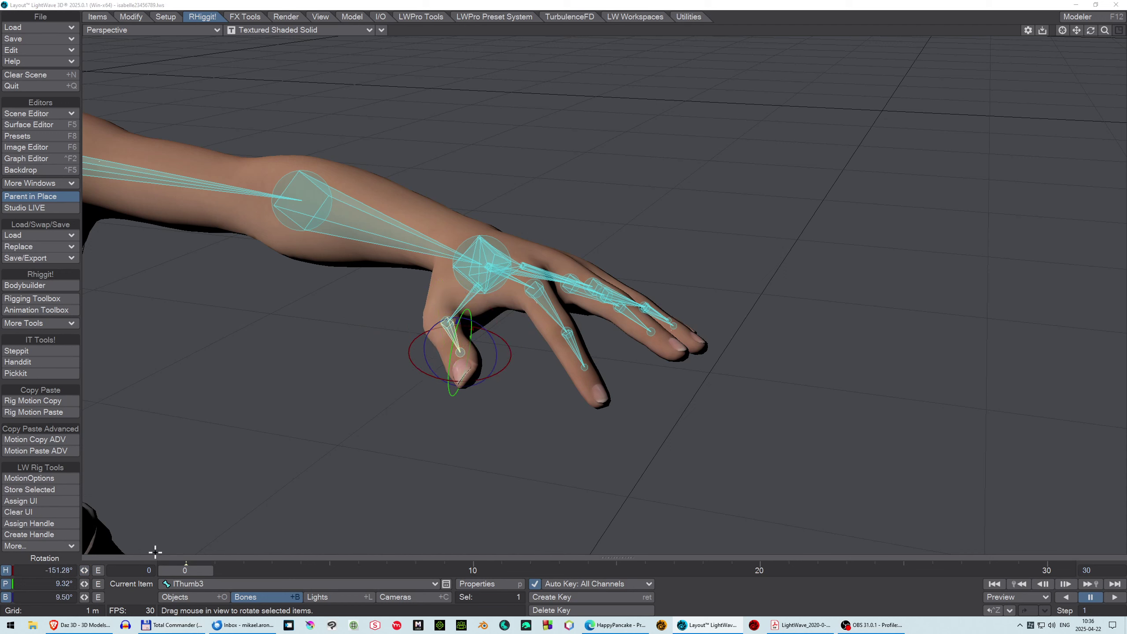
pyautogui.moveTo(84, 570)
pyautogui.mouseDown()
pyautogui.moveTo(115, 570)
pyautogui.moveTo(71, 570)
pyautogui.moveTo(87, 570)
pyautogui.mouseUp()
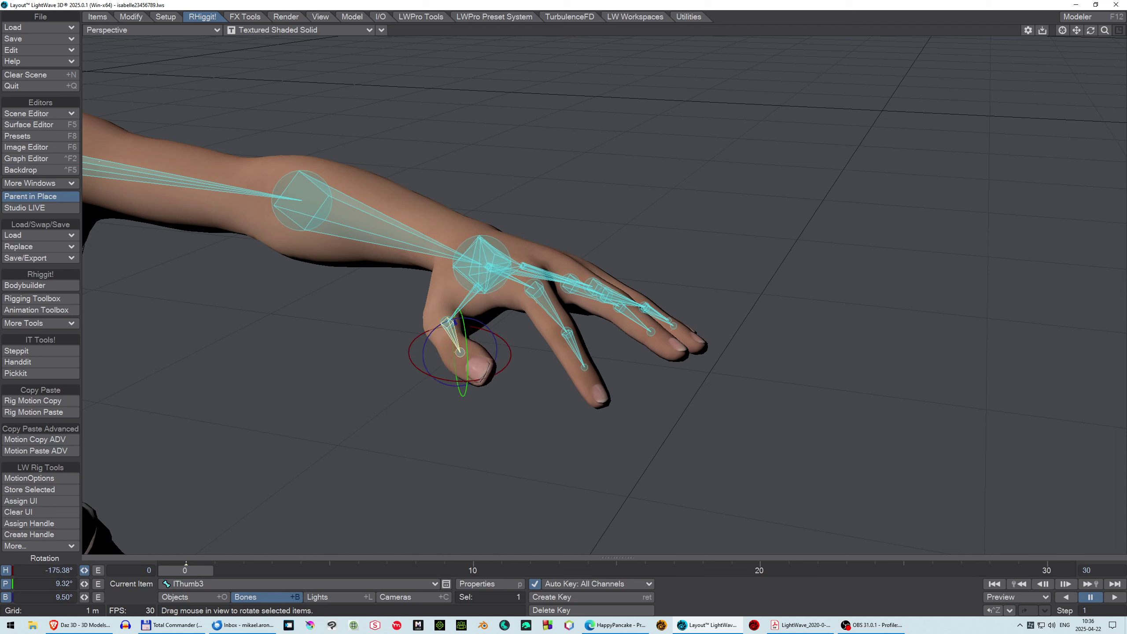
# Step: Show the left hand in Top view and set the lIndex2 bone's pitch to about 12.08°
pyautogui.click(147, 30)
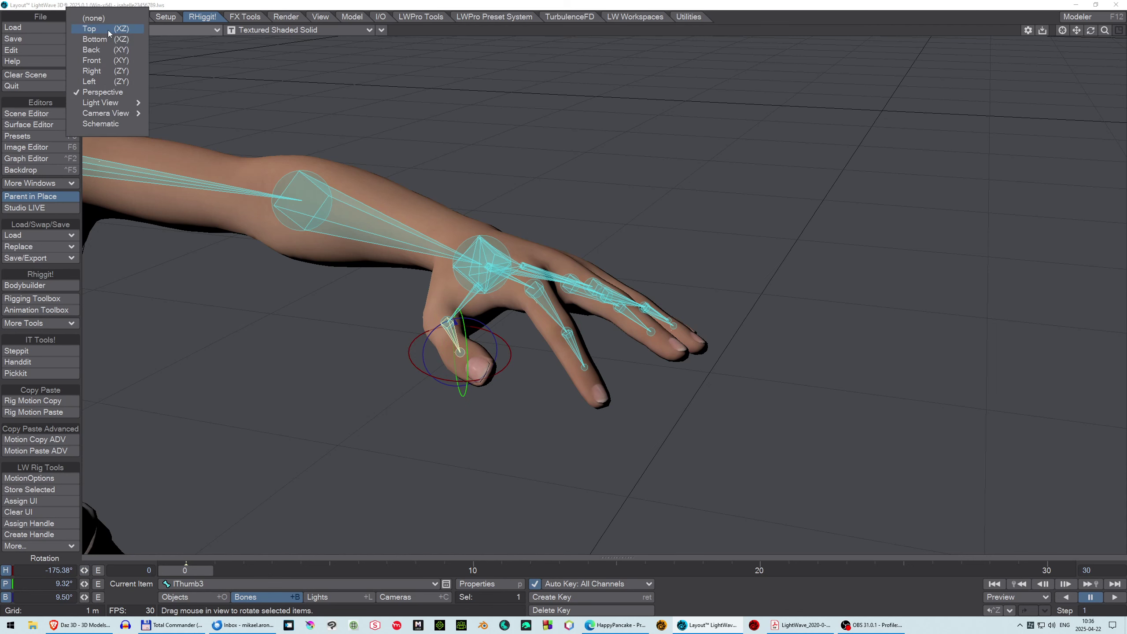
pyautogui.click(107, 32)
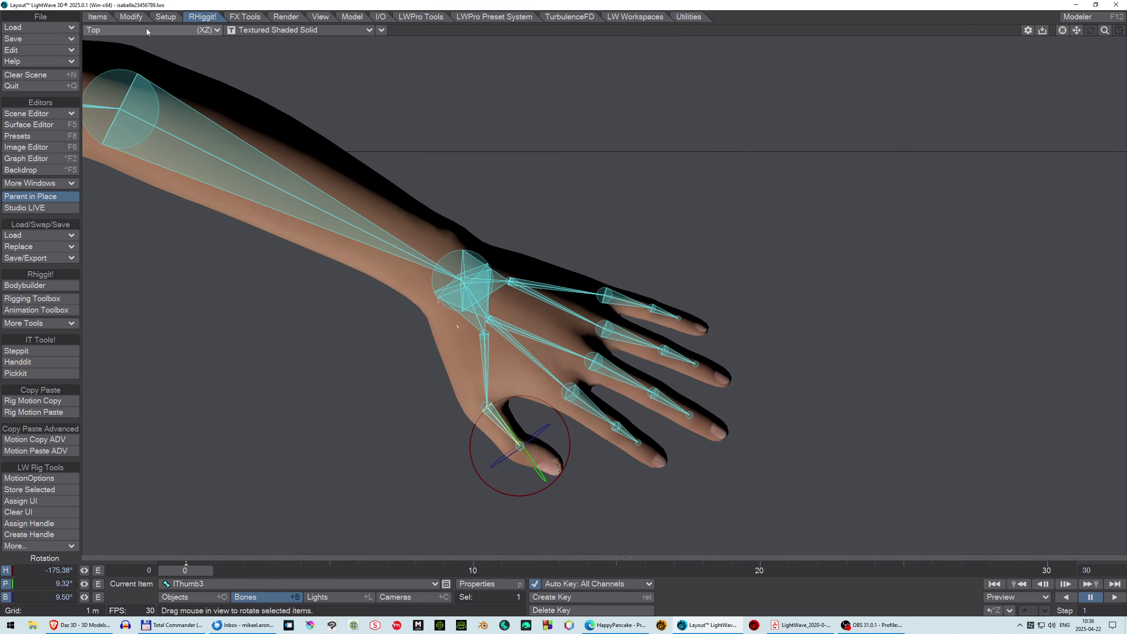
pyautogui.moveTo(1105, 32); pyautogui.dragTo(1076, 32)
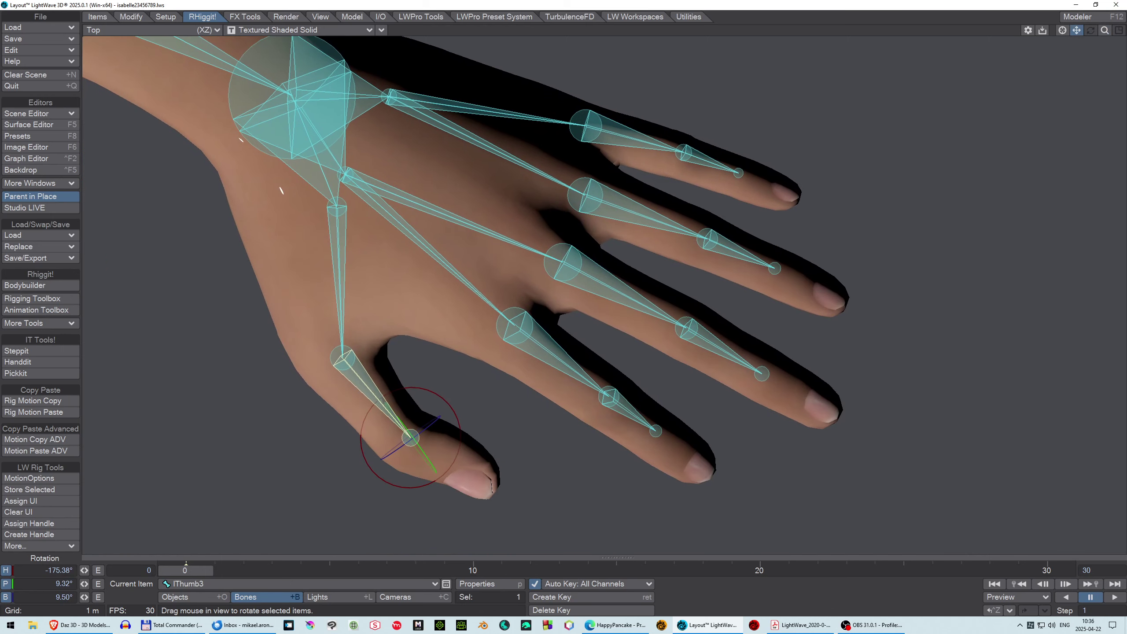
pyautogui.click(510, 314)
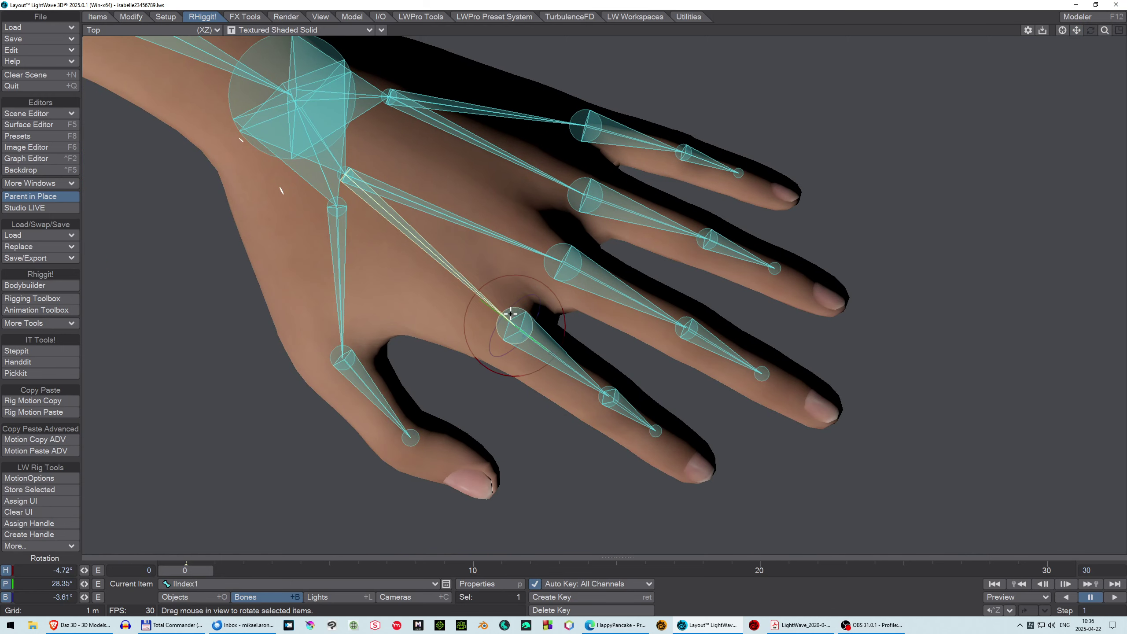
pyautogui.click(606, 391)
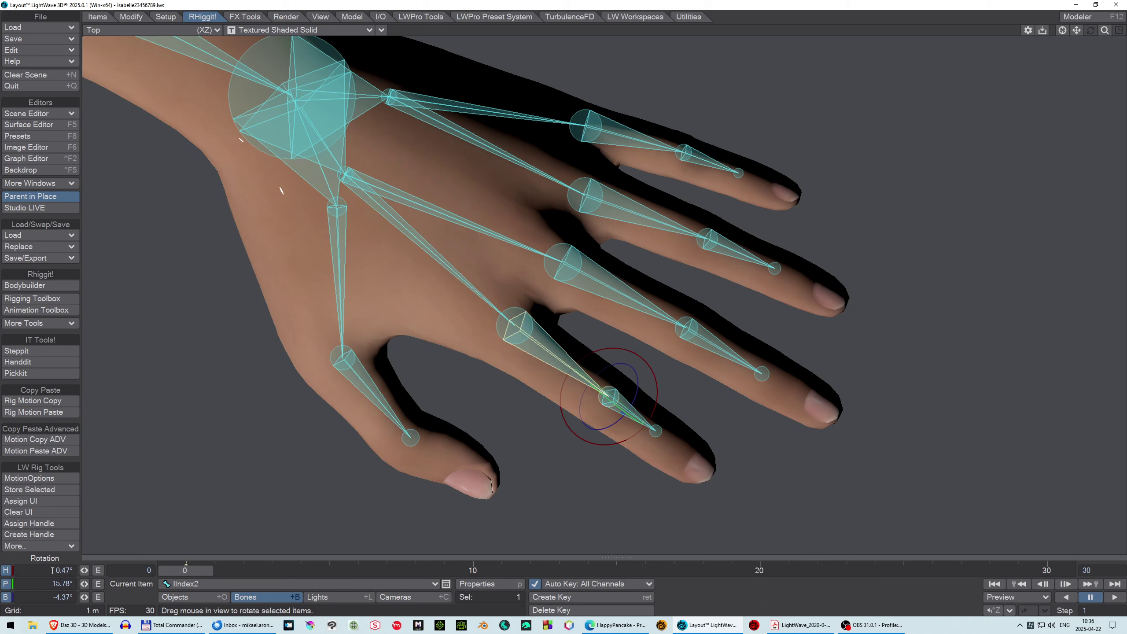
pyautogui.click(84, 584)
pyautogui.moveTo(84, 583); pyautogui.dragTo(65, 583)
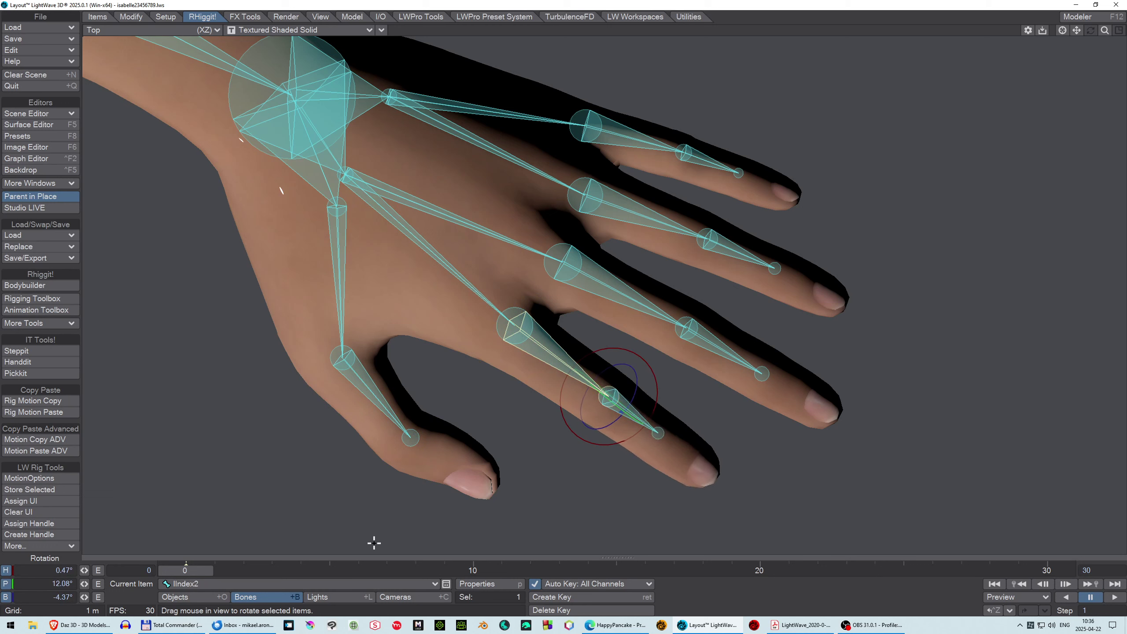
# Step: Try bending the index fingertip by rotating lIndex3 to a pitch of about -79.81°, and undo the rotation
pyautogui.click(657, 433)
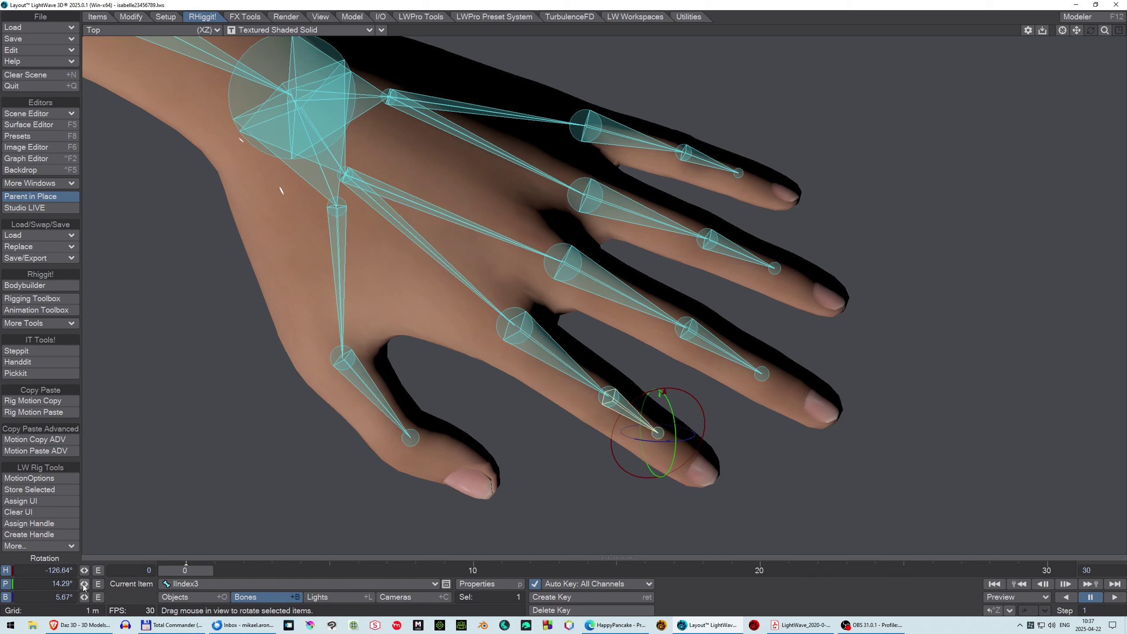
pyautogui.moveTo(84, 587); pyautogui.dragTo(51, 586)
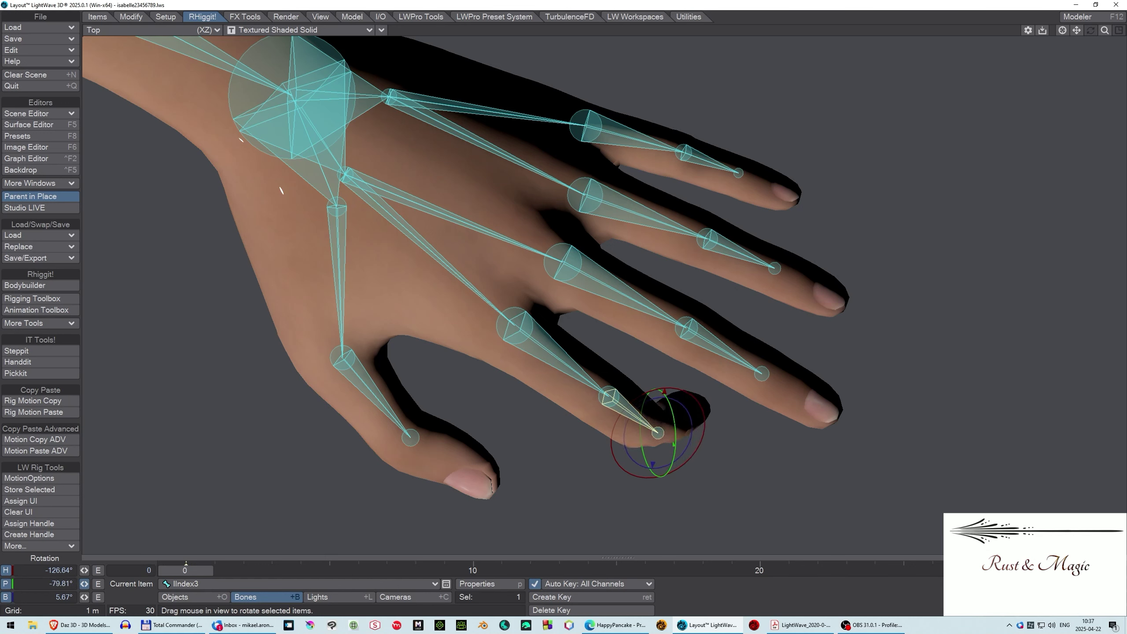
pyautogui.hotkey('ctrl', 'z')
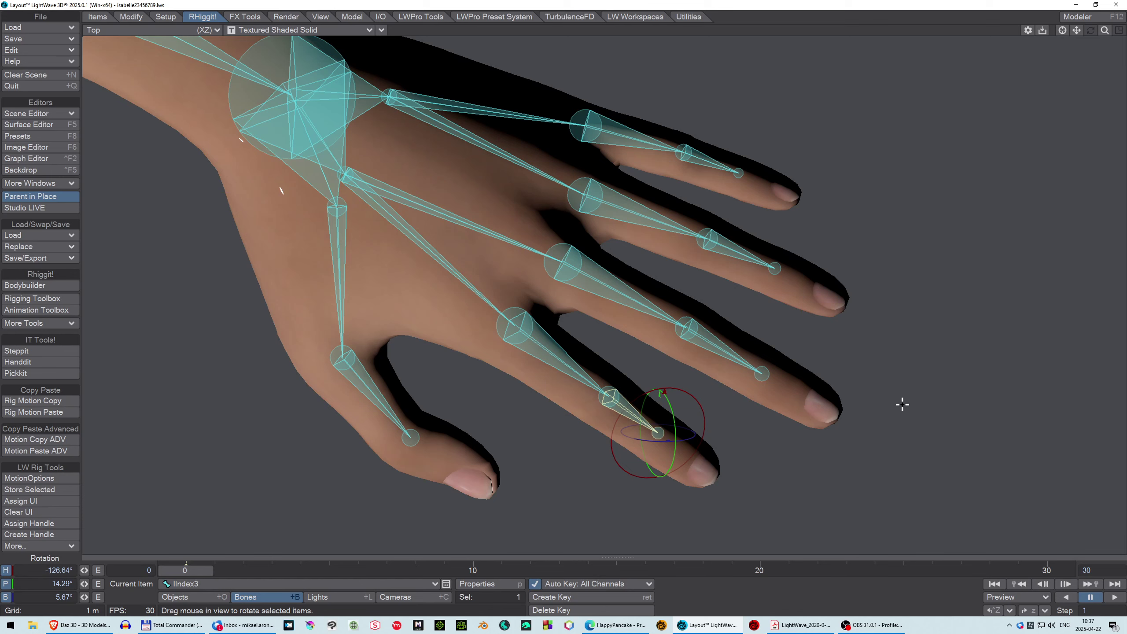
# Step: Show the whole character in Back view and set the lShin bone's pitch to about -0.80°
pyautogui.moveTo(1106, 32); pyautogui.dragTo(1106, 32)
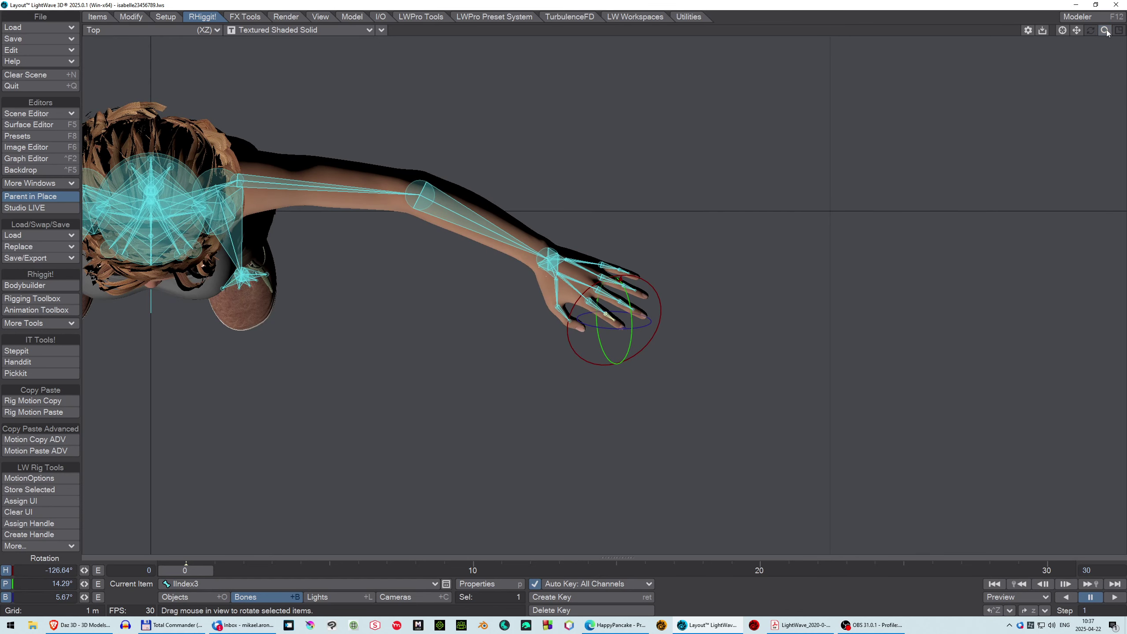
pyautogui.click(102, 32)
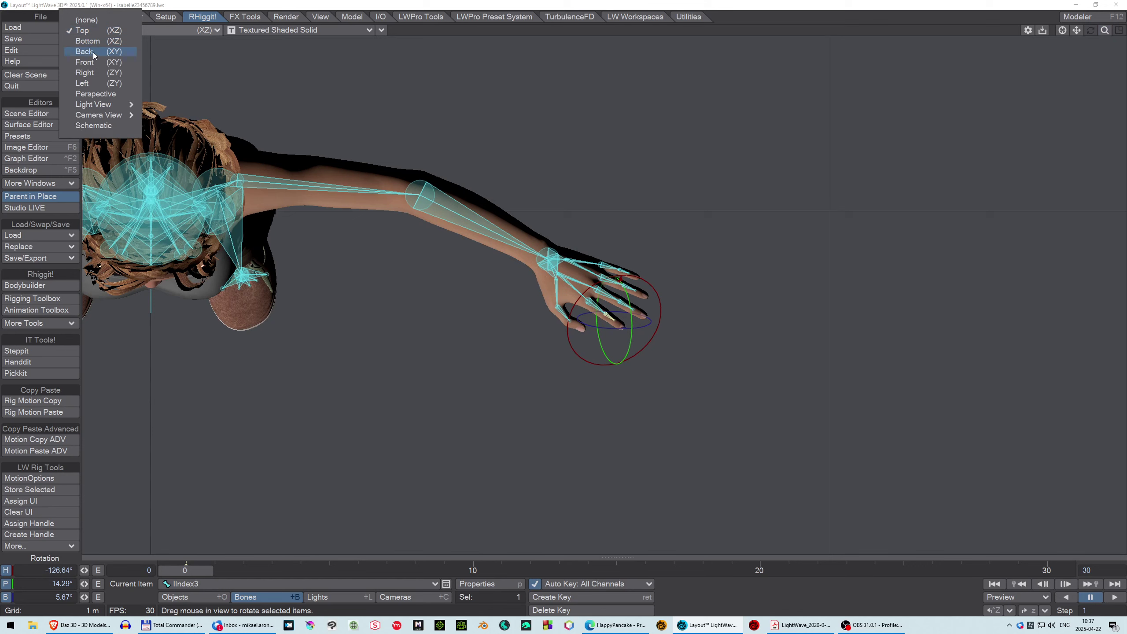
pyautogui.click(95, 62)
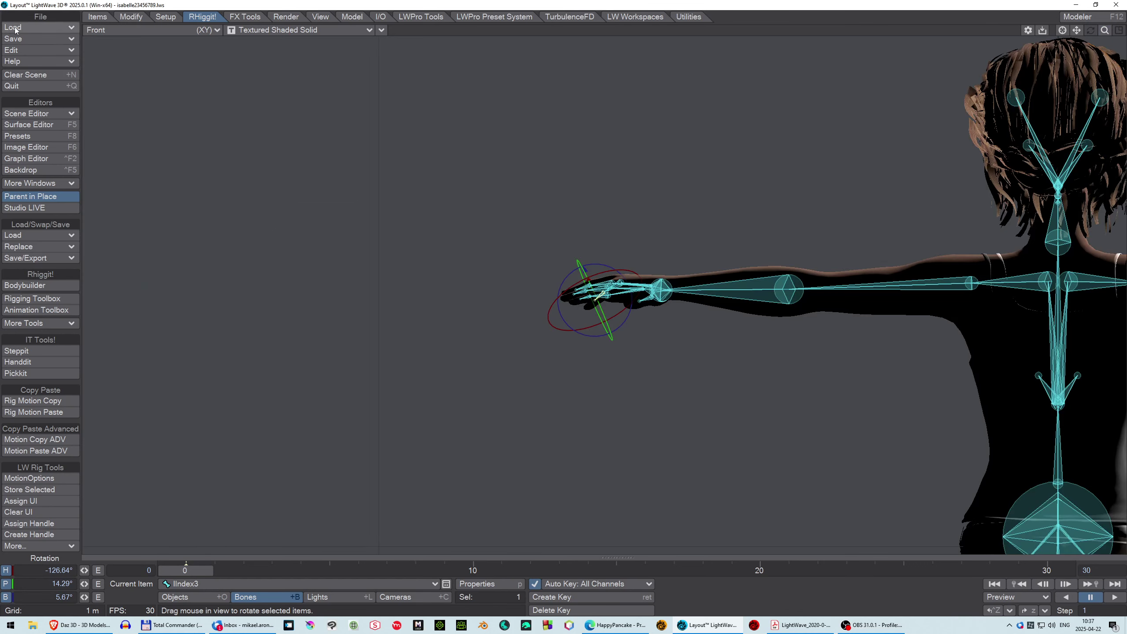
pyautogui.click(101, 30)
pyautogui.click(97, 47)
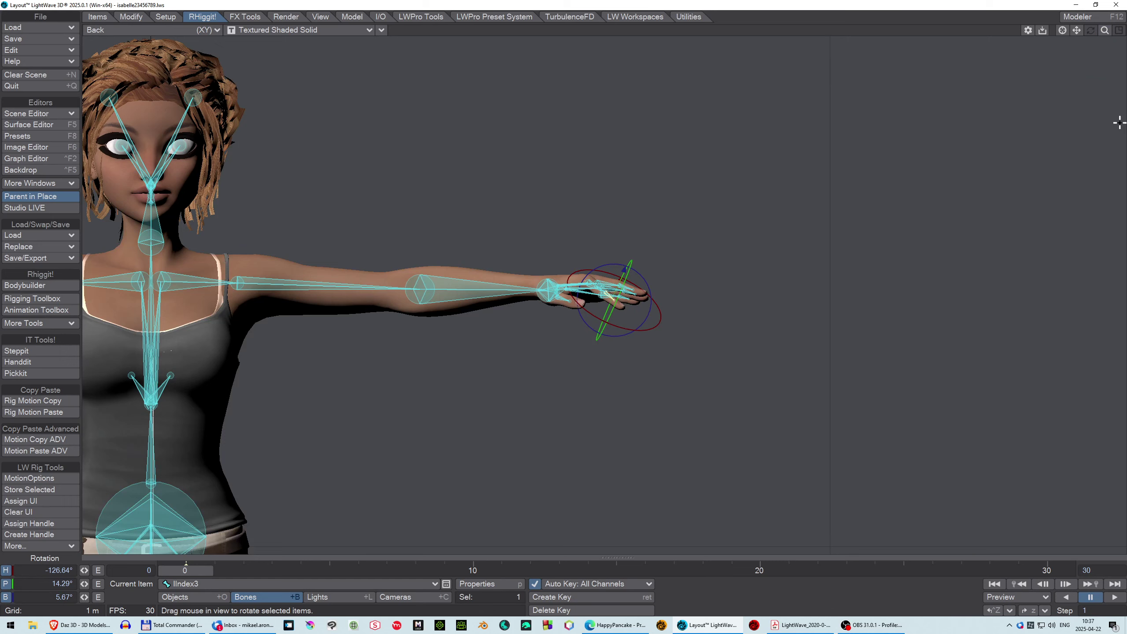
pyautogui.press('a')
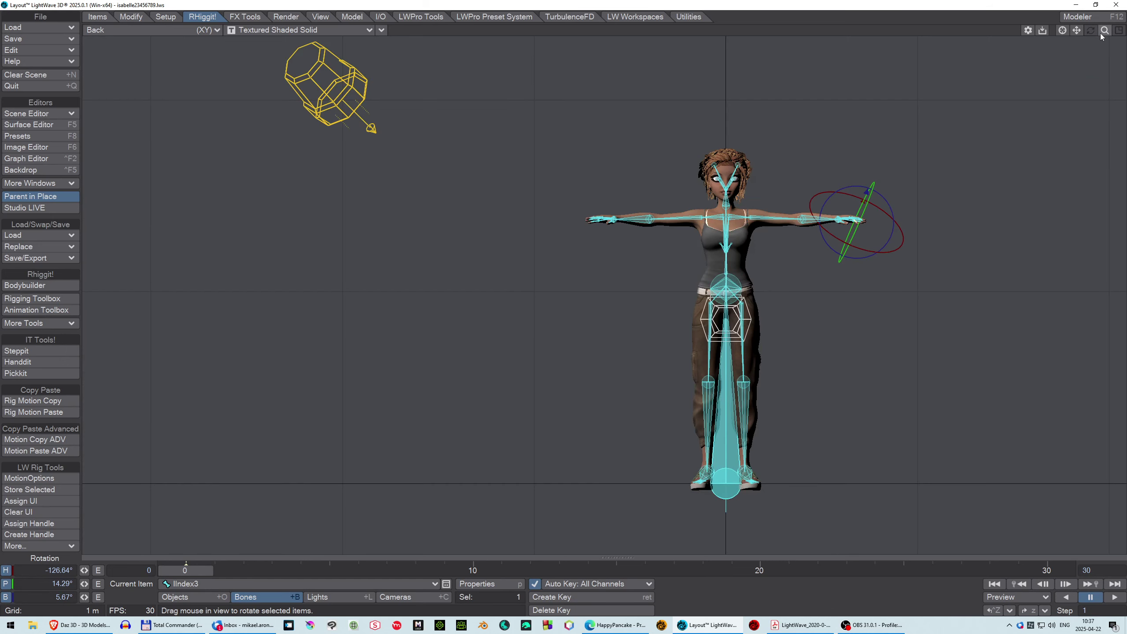
pyautogui.moveTo(1104, 30); pyautogui.dragTo(901, 15)
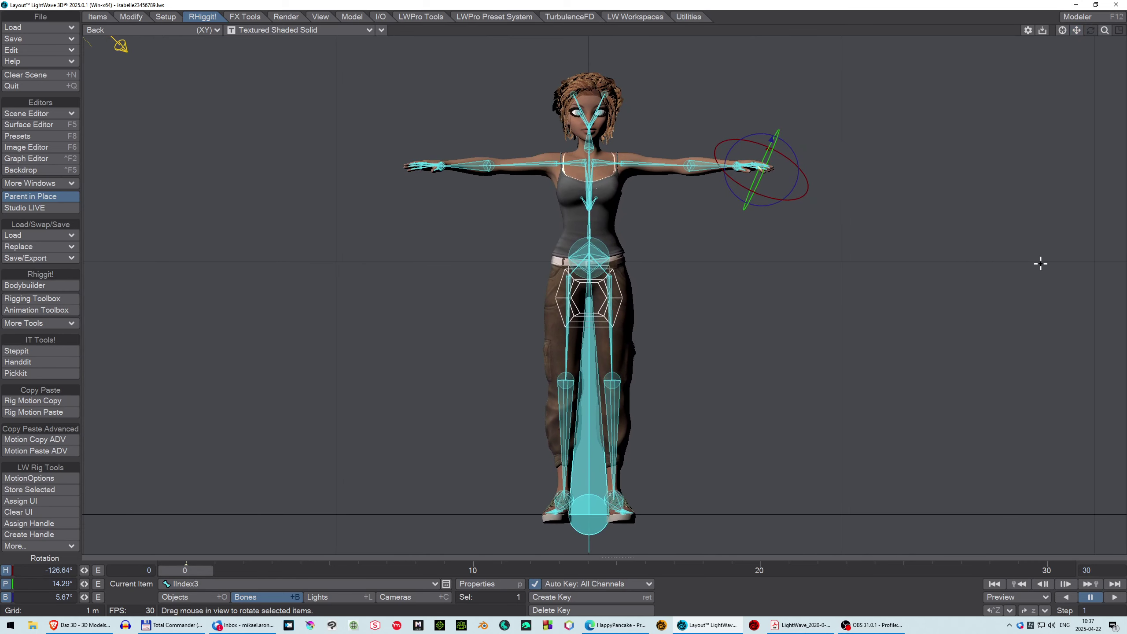
pyautogui.click(616, 376)
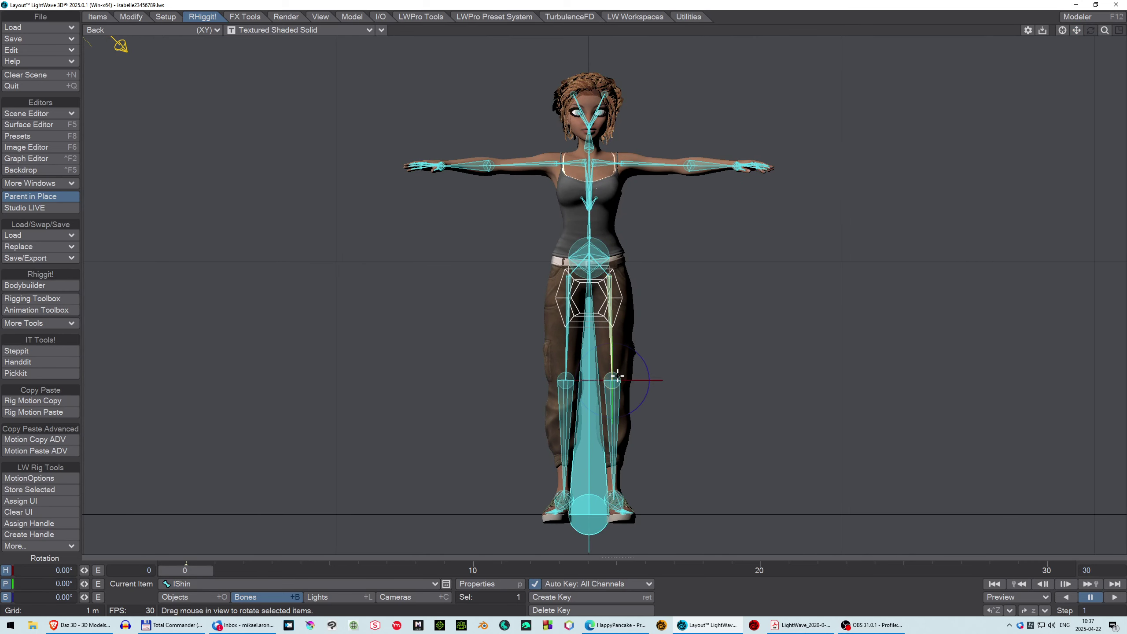
pyautogui.moveTo(84, 584)
pyautogui.mouseDown()
pyautogui.moveTo(137, 583)
pyautogui.moveTo(83, 583)
pyautogui.mouseUp()
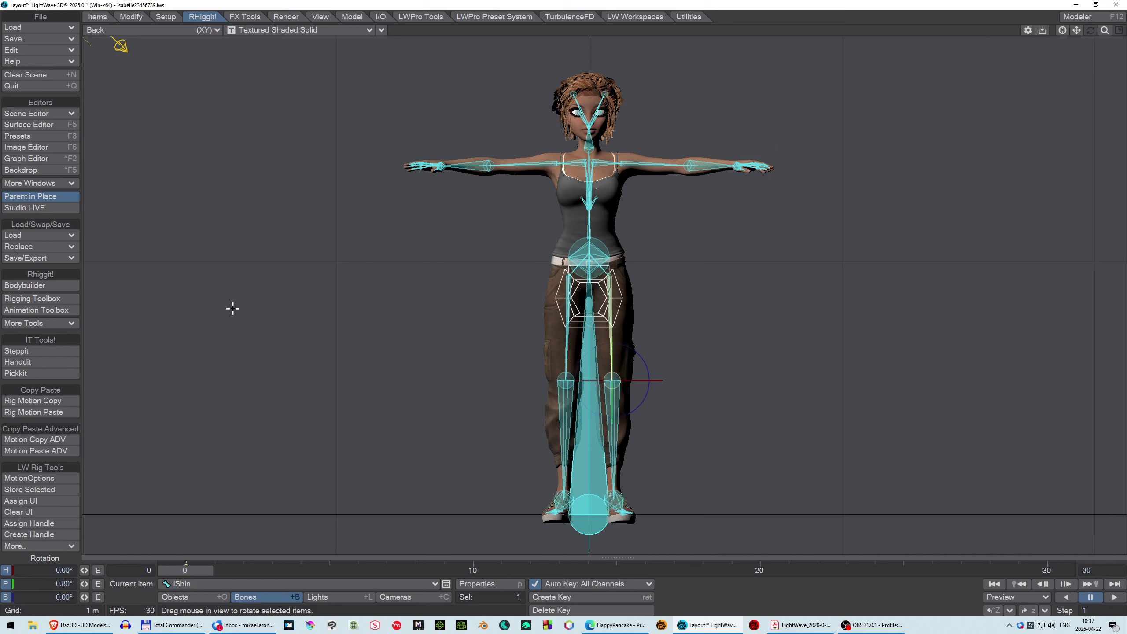
# Step: Select the lThigh bone and set the lForeArm bone's heading to about 0.20°
pyautogui.click(609, 276)
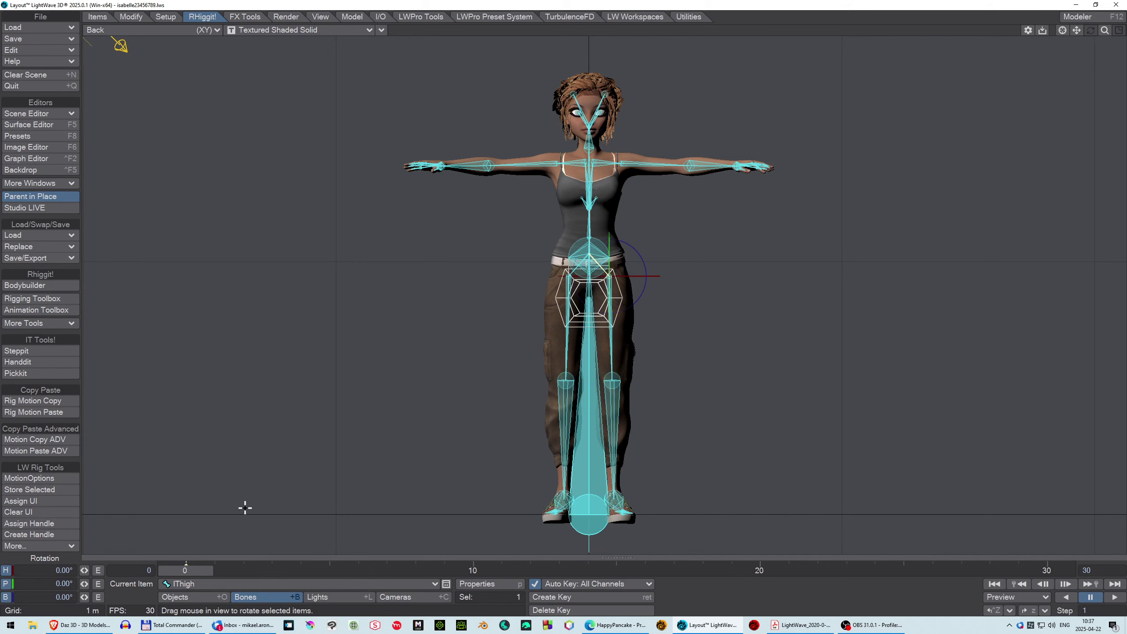
pyautogui.click(689, 166)
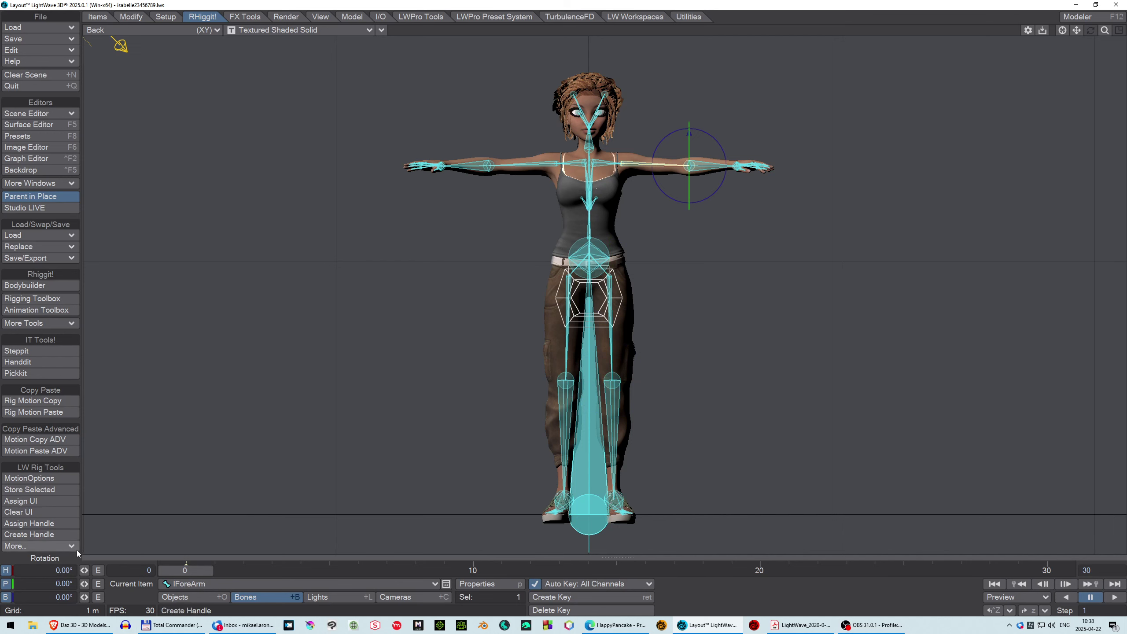
pyautogui.moveTo(84, 571)
pyautogui.mouseDown()
pyautogui.moveTo(69, 571)
pyautogui.moveTo(85, 571)
pyautogui.mouseUp()
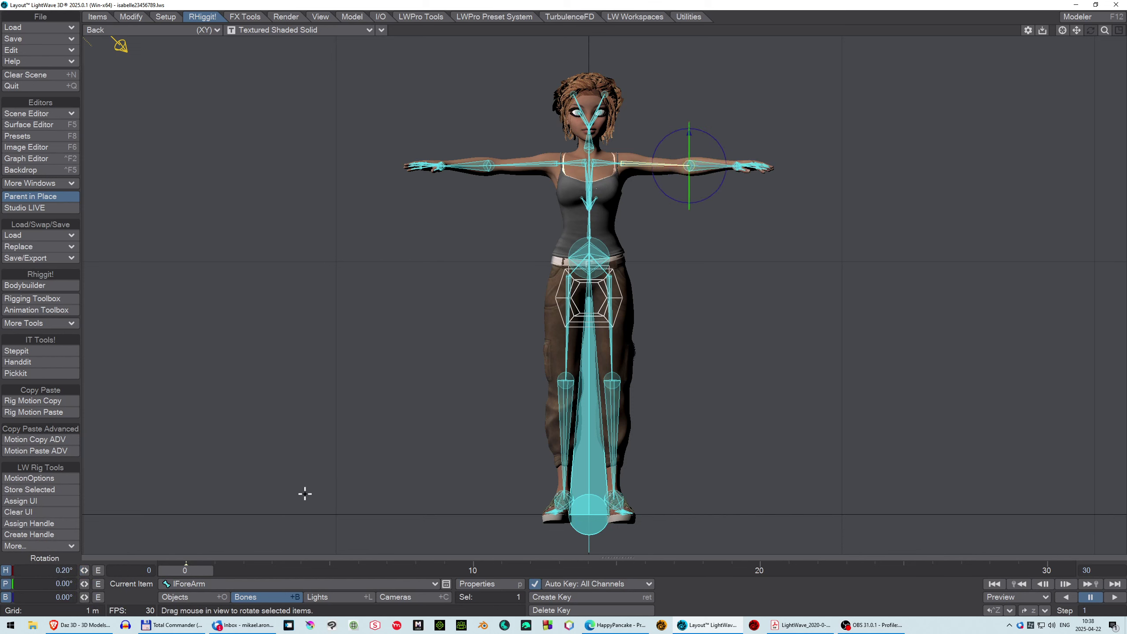
# Step: Select the abdomen2 bone and the rFoot bone in turn to check their rotation channels
pyautogui.click(589, 239)
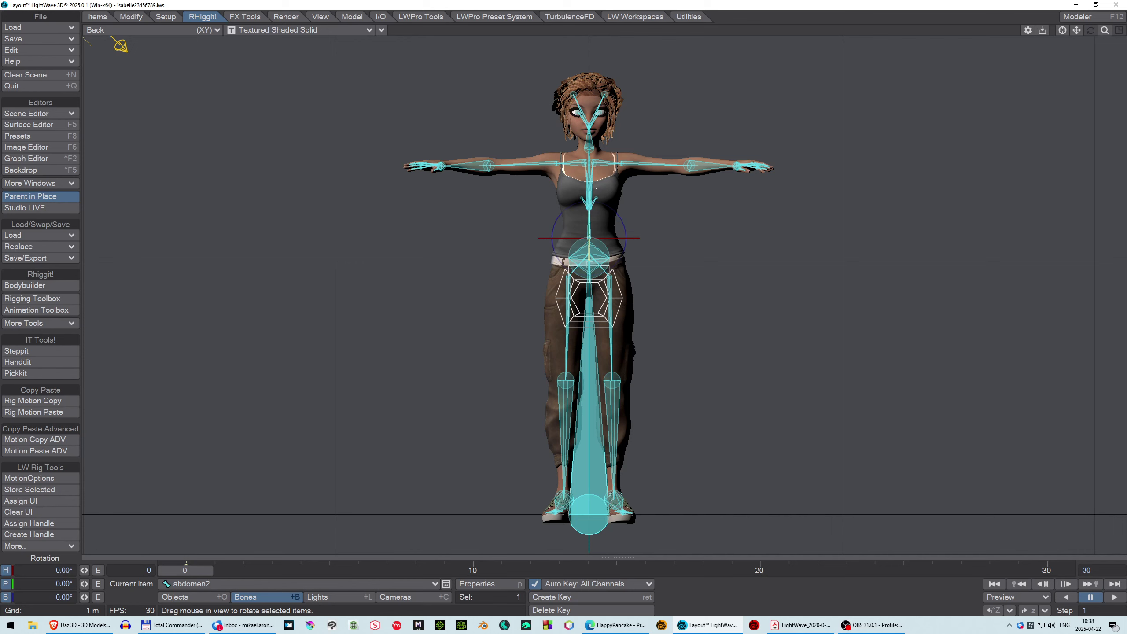
pyautogui.click(563, 501)
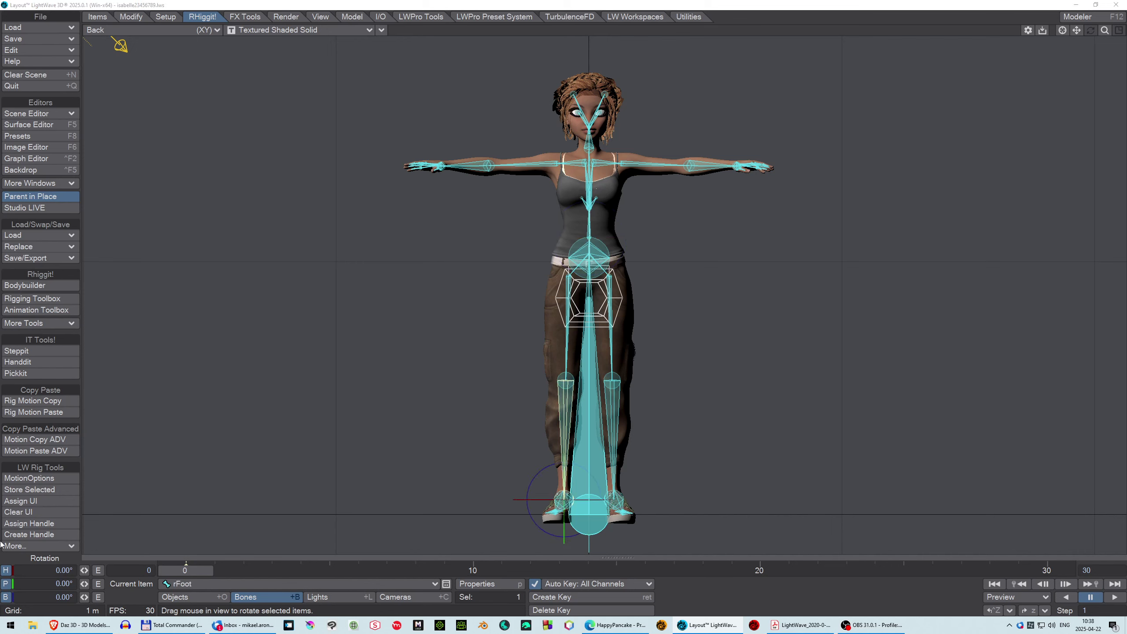